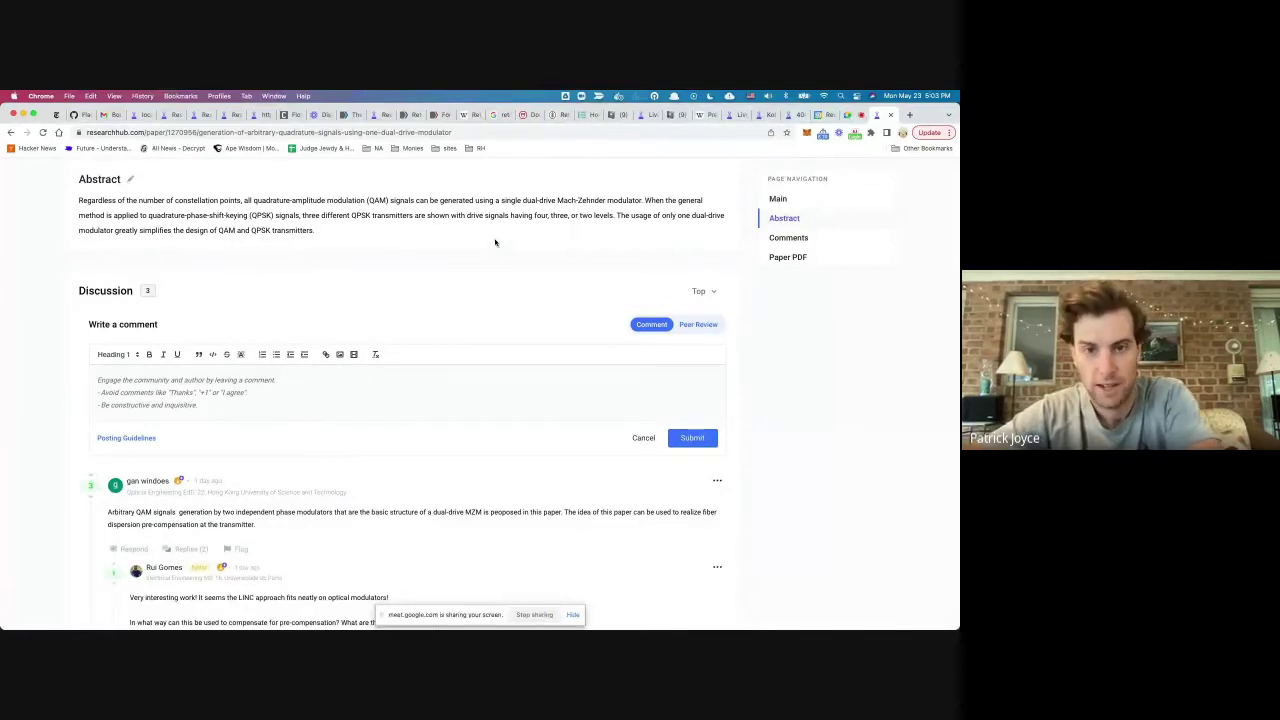
Look over the paper's discussion comments and view the available reasons for flagging the paper without submitting a flag
scroll(494, 242, up, 5)
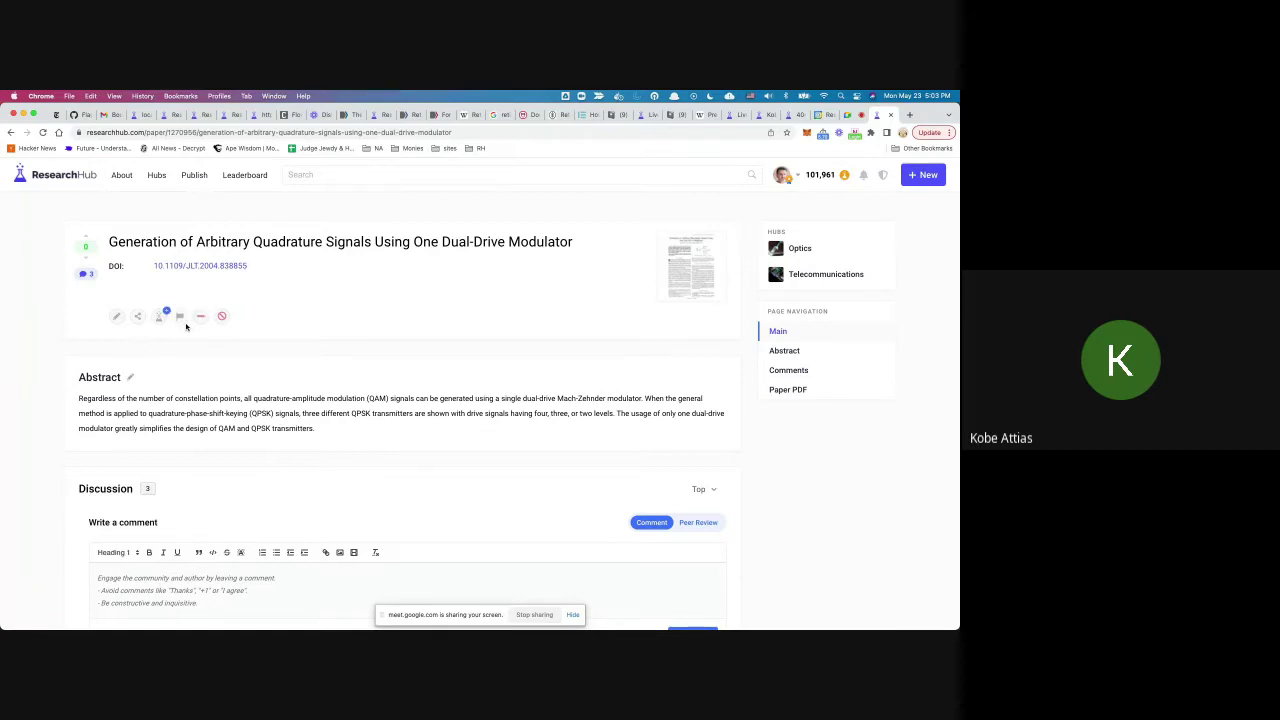
scroll(209, 366, down, 2)
scroll(209, 366, down, 5)
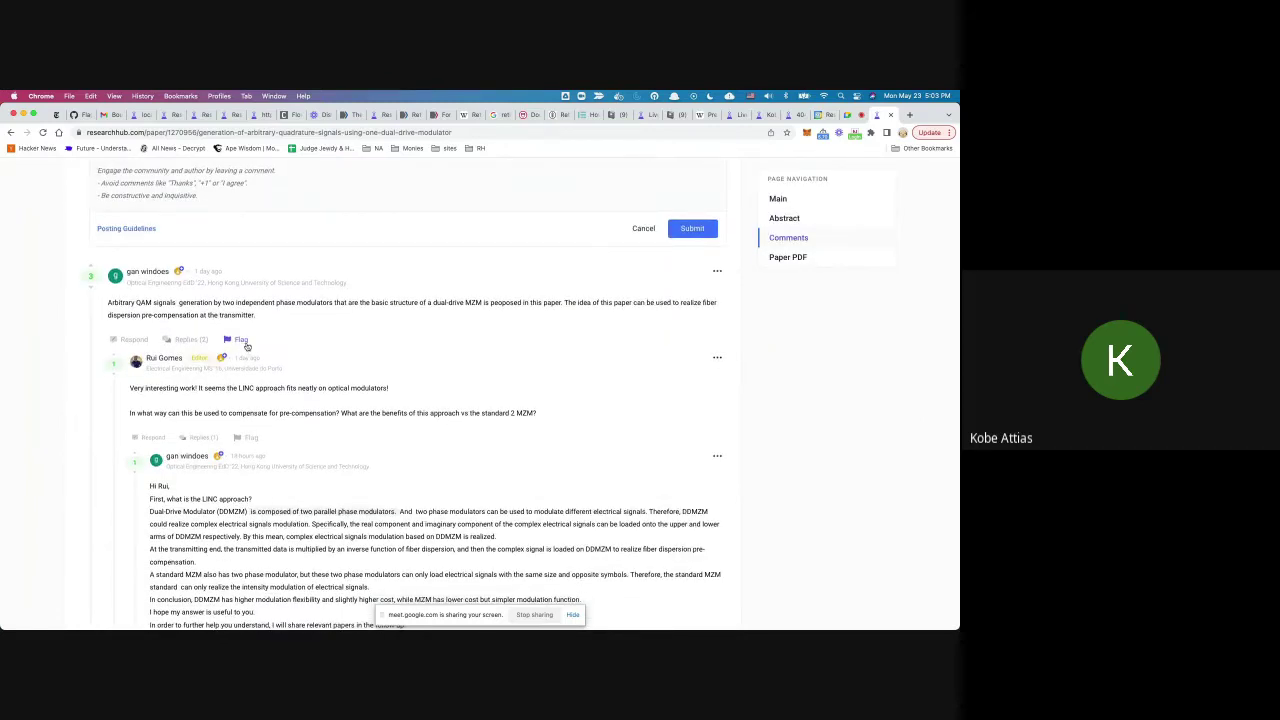
scroll(246, 337, down, 2)
scroll(250, 402, down, 2)
scroll(251, 400, up, 10)
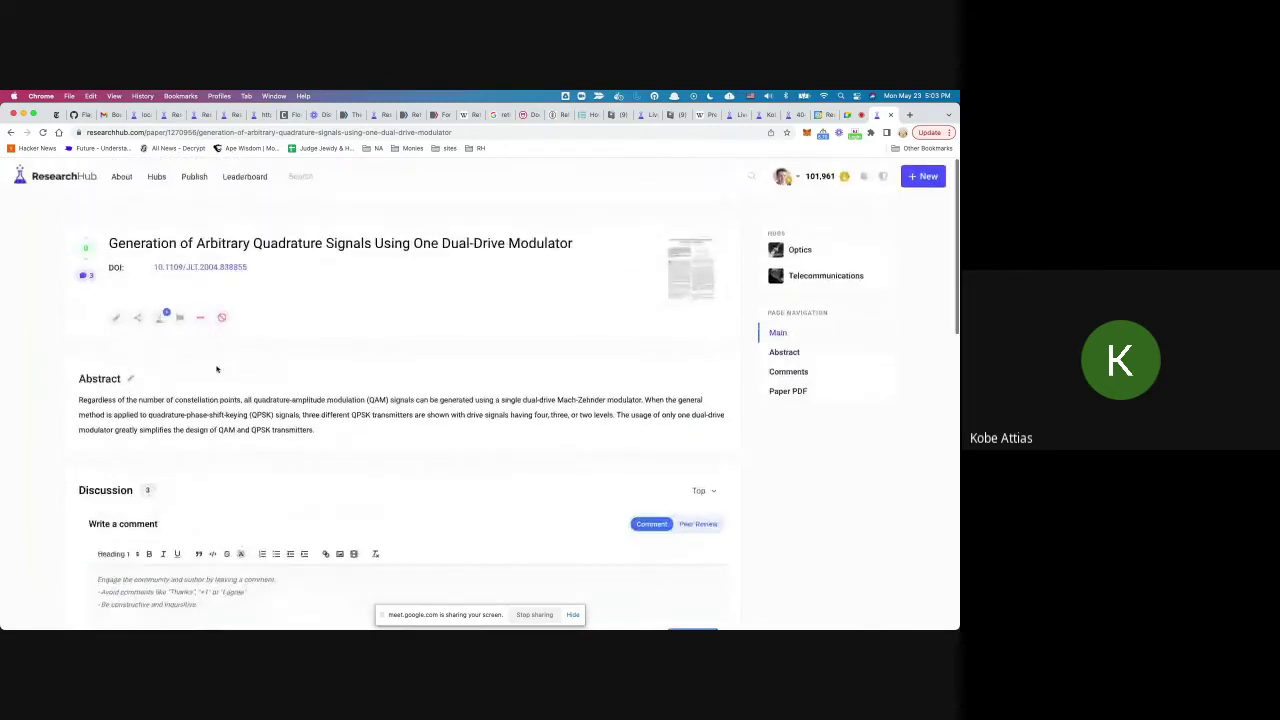
click(180, 317)
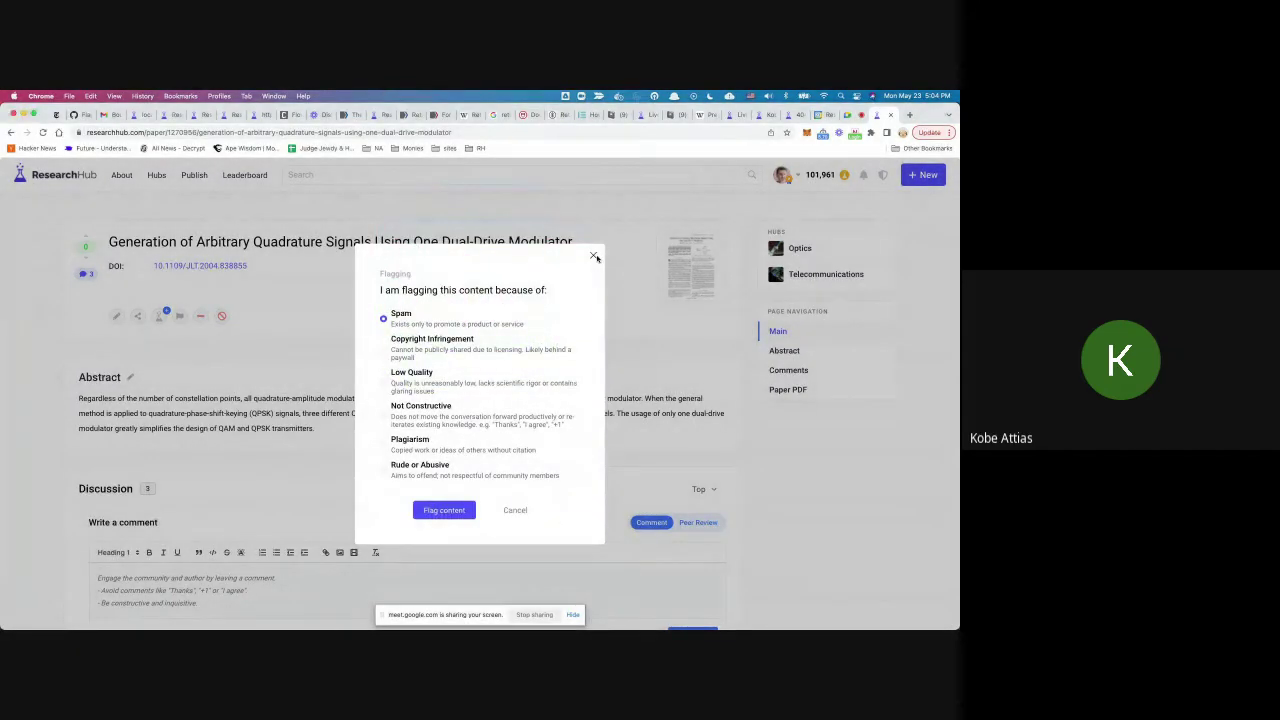
click(593, 256)
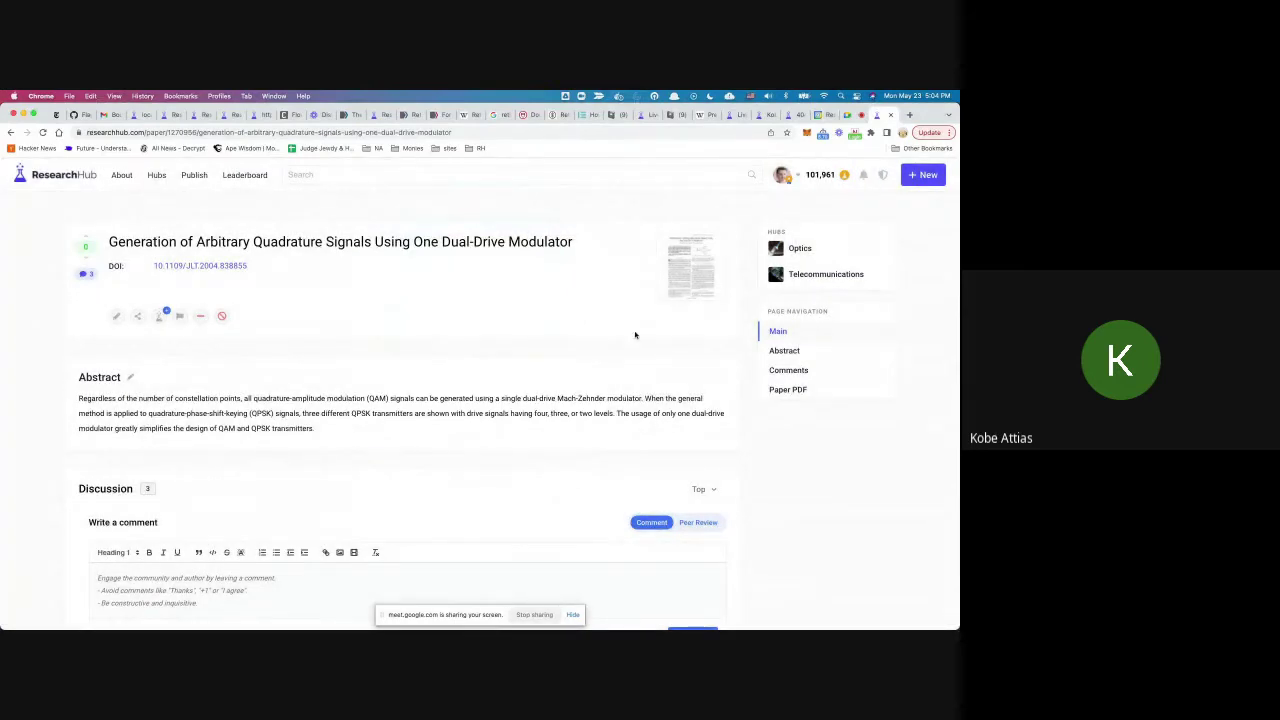
Post the comment "Test. This will be deleted" in the paper's discussion
scroll(400, 500, down, 5)
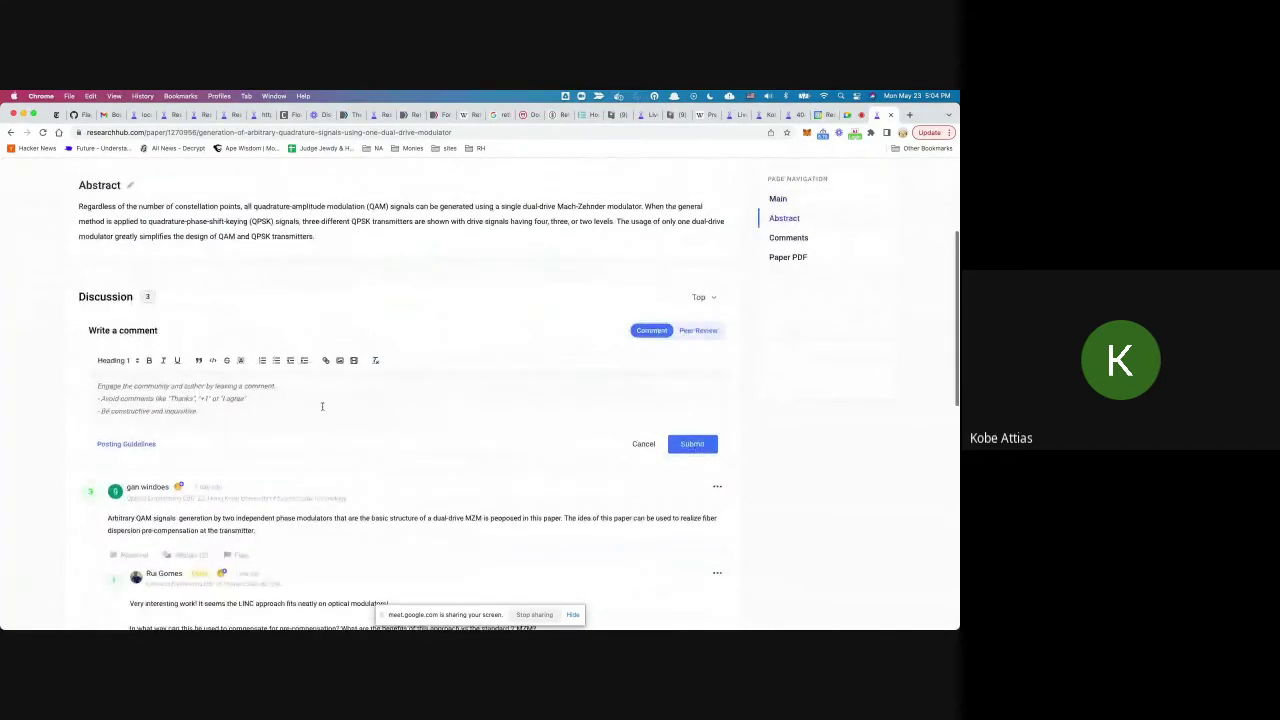
click(322, 406)
text(Test. )
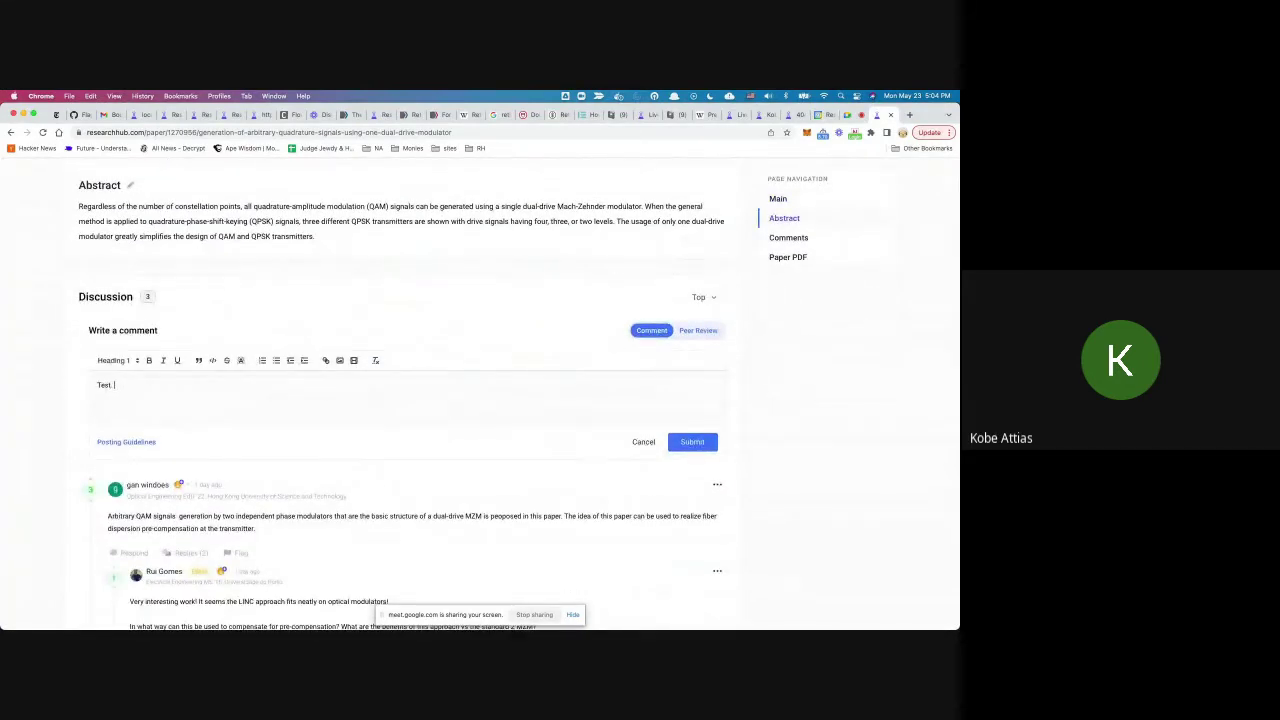
text(This will be deleted)
click(695, 441)
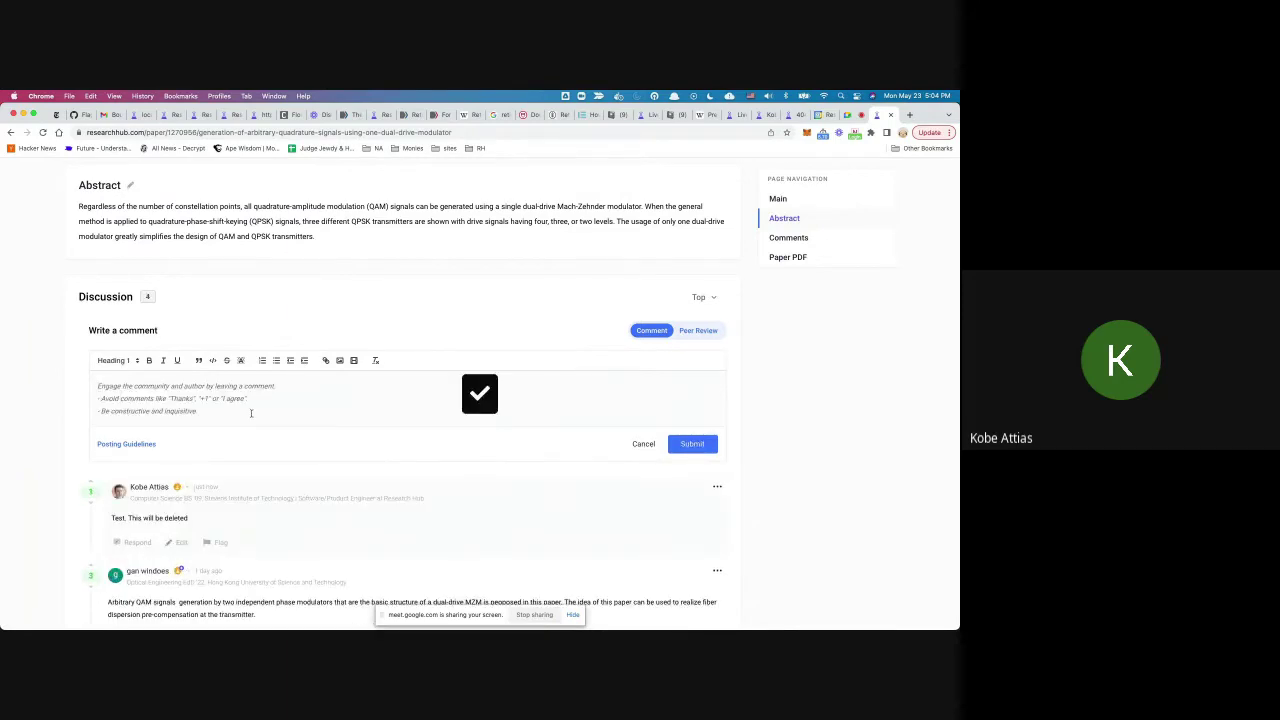
Flag the new test comment as Low Quality
scroll(214, 490, down, 2)
click(221, 471)
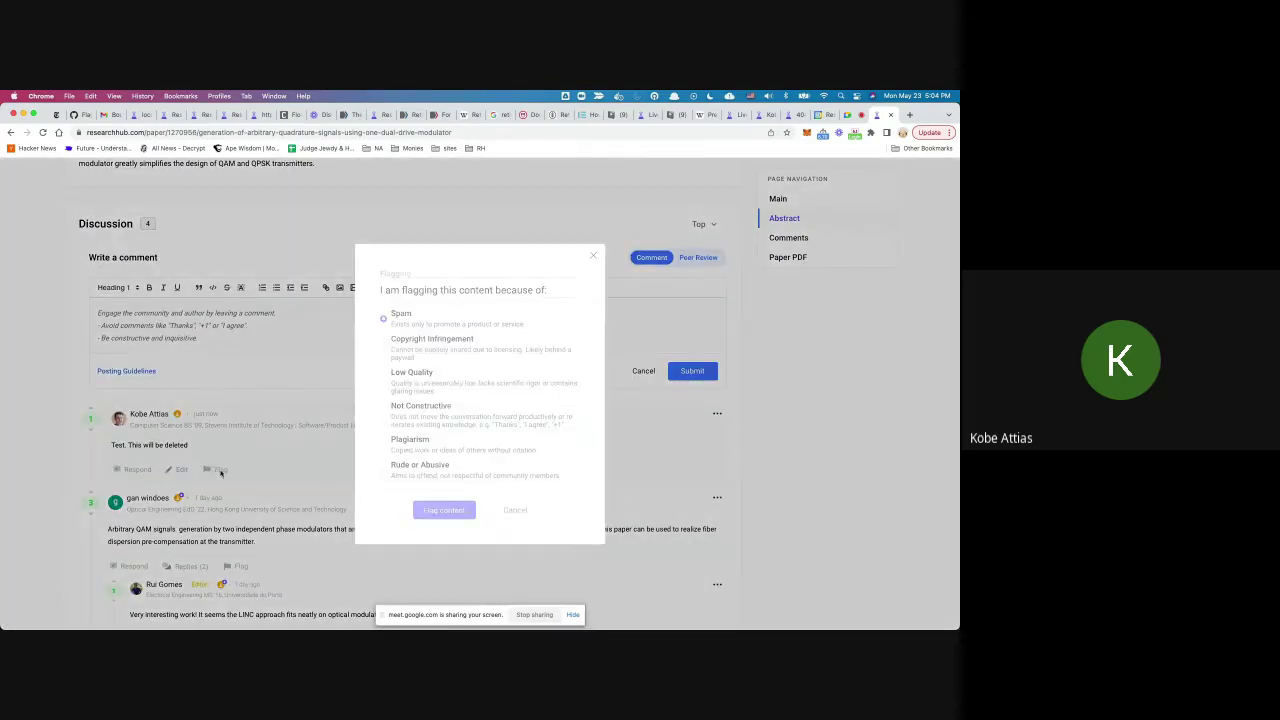
click(437, 386)
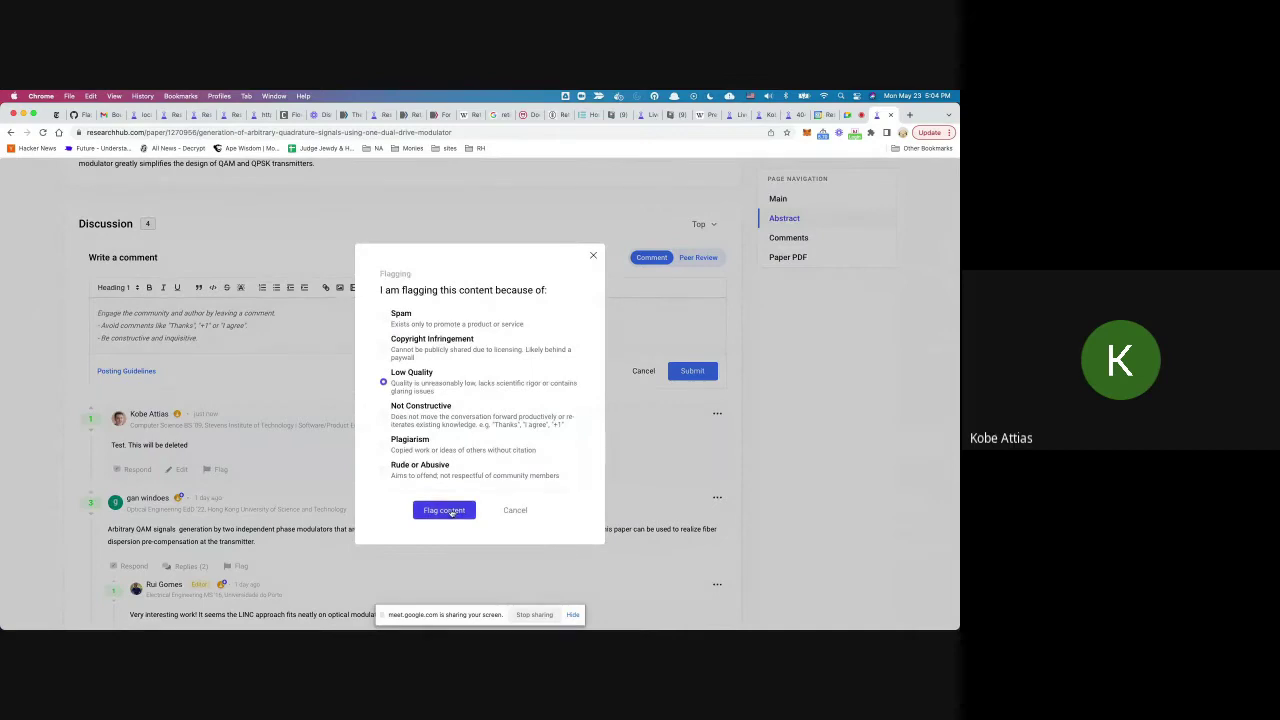
click(444, 510)
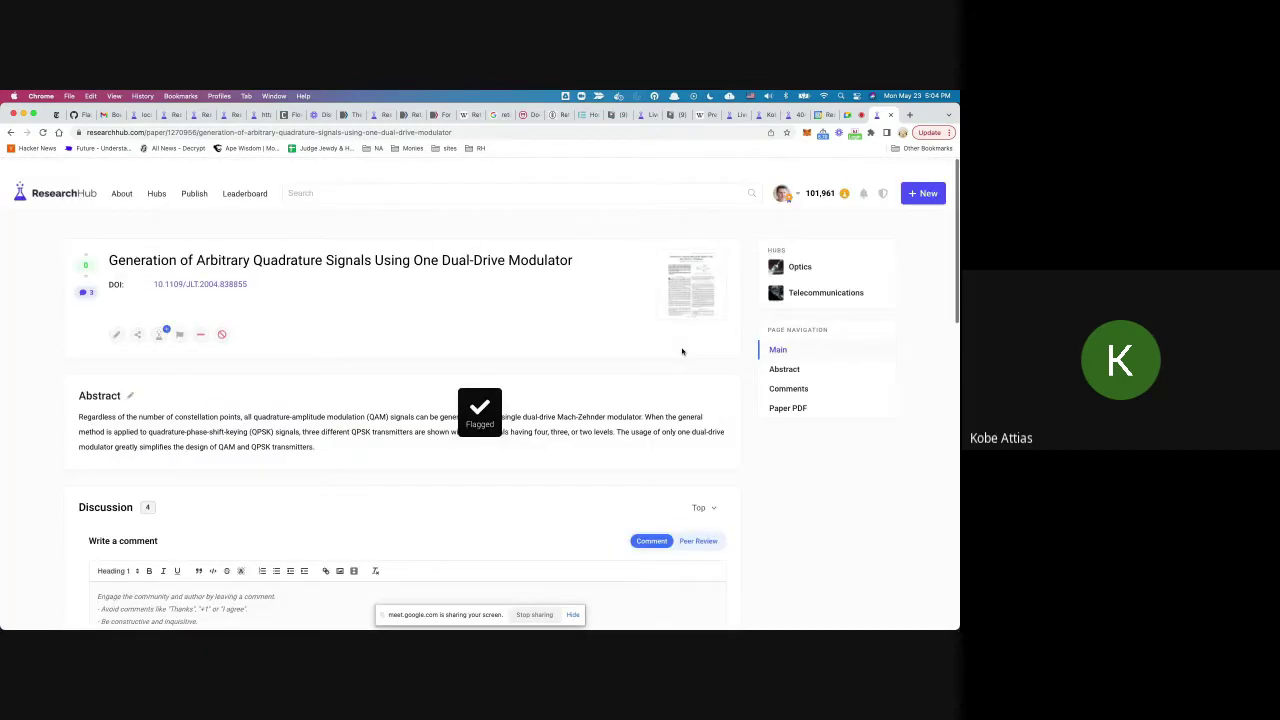
Reload the paper page and open the moderators' list of flagged content
key(super+r)
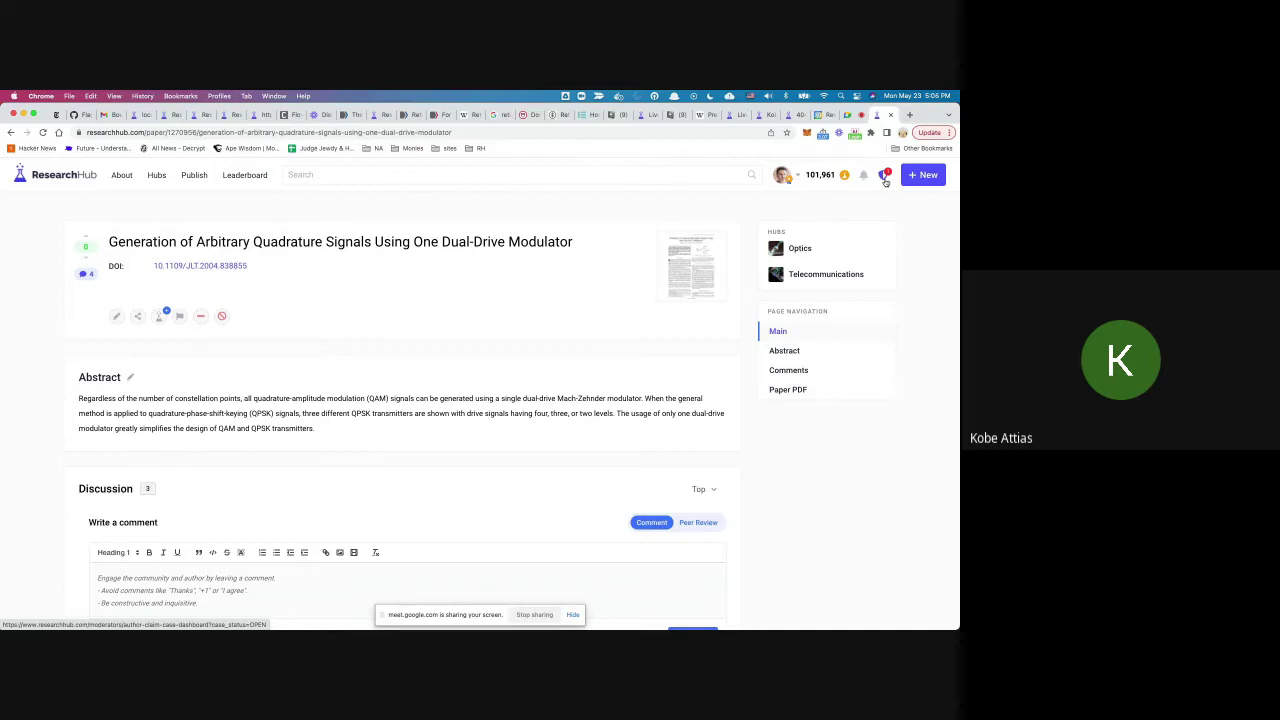
click(885, 179)
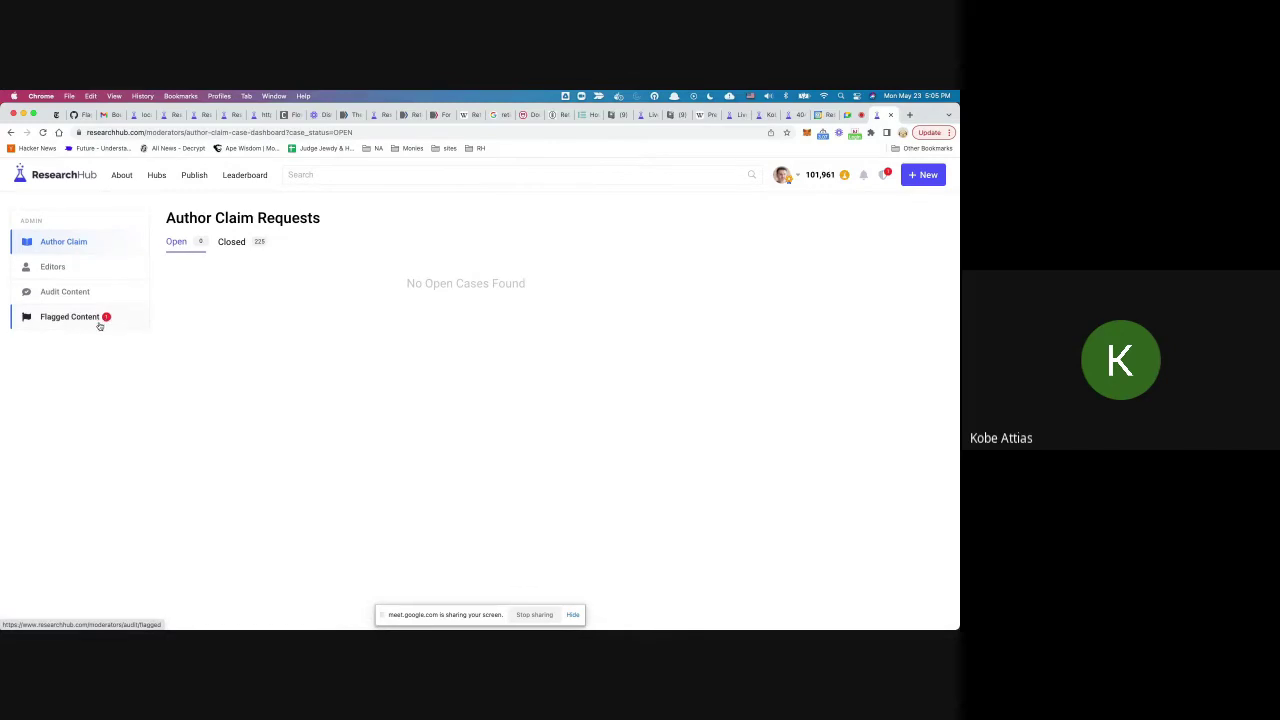
click(97, 324)
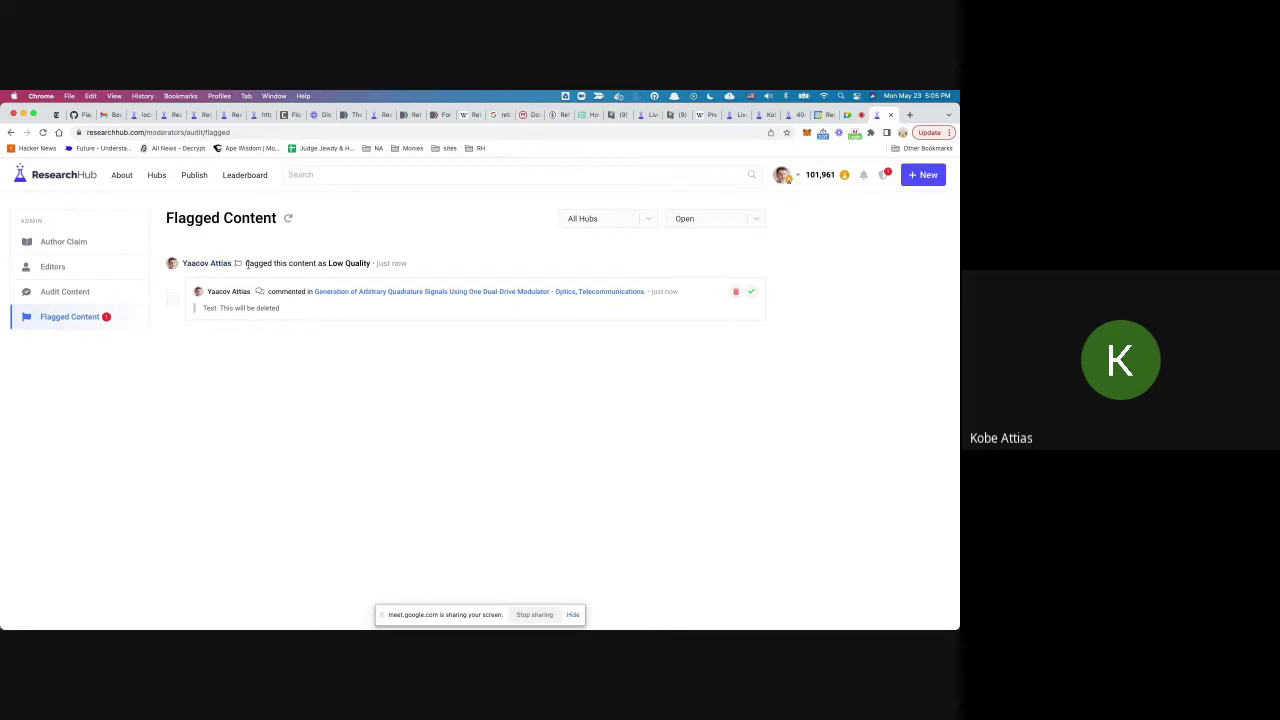
Remove the flagged test comment from the site with Low Quality as the reason
drag(247, 263, 316, 263)
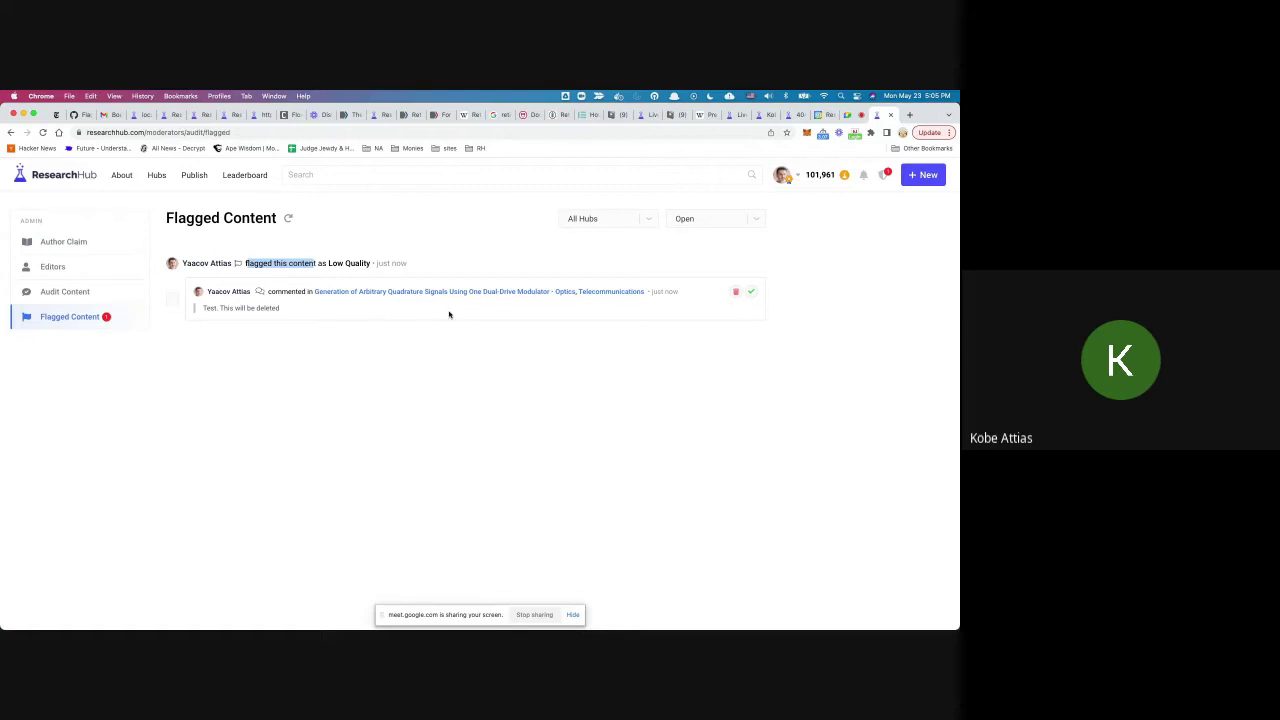
click(736, 292)
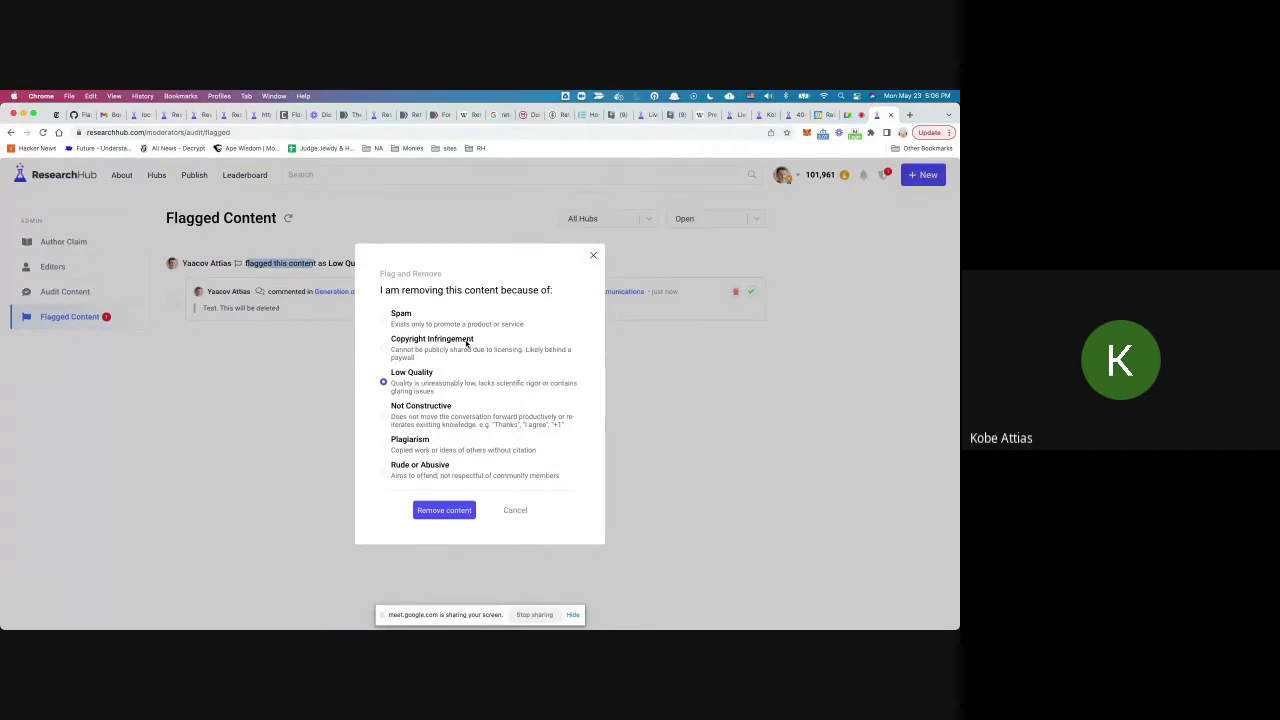
click(445, 511)
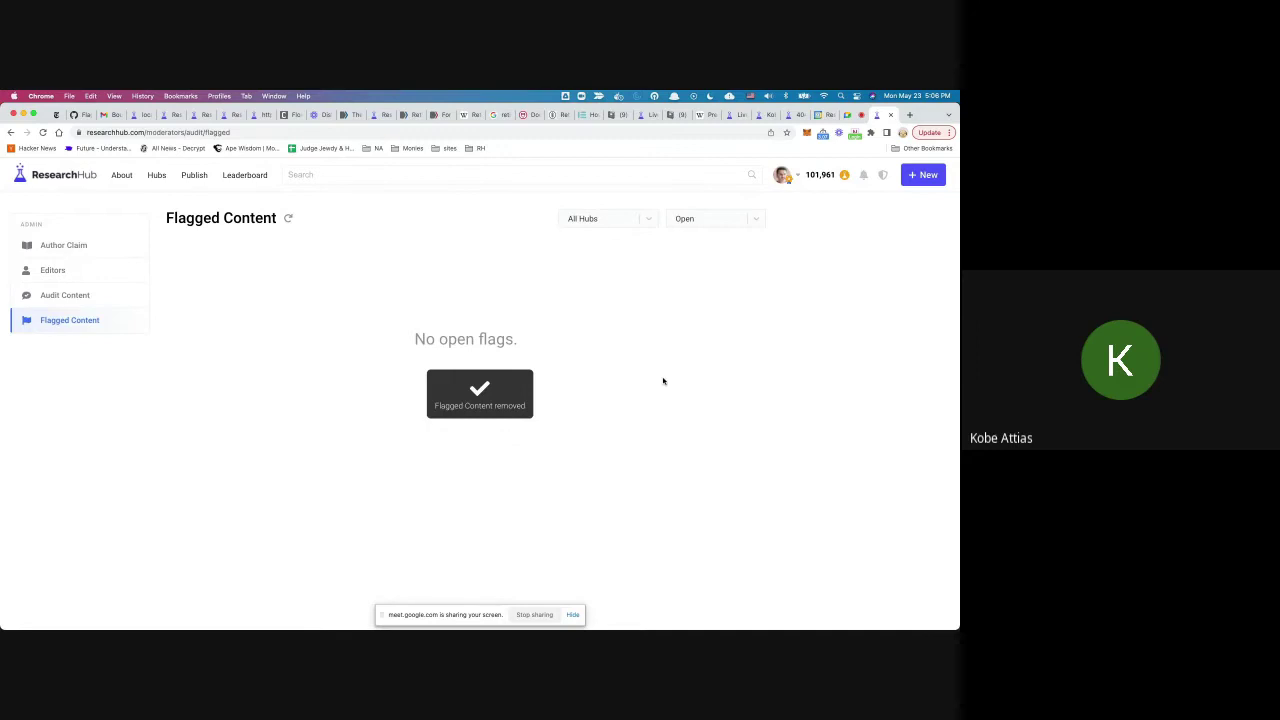
Filter the flagged content by Dismissed and by Removed, review the removed entries, and check the available hub filter options
click(719, 228)
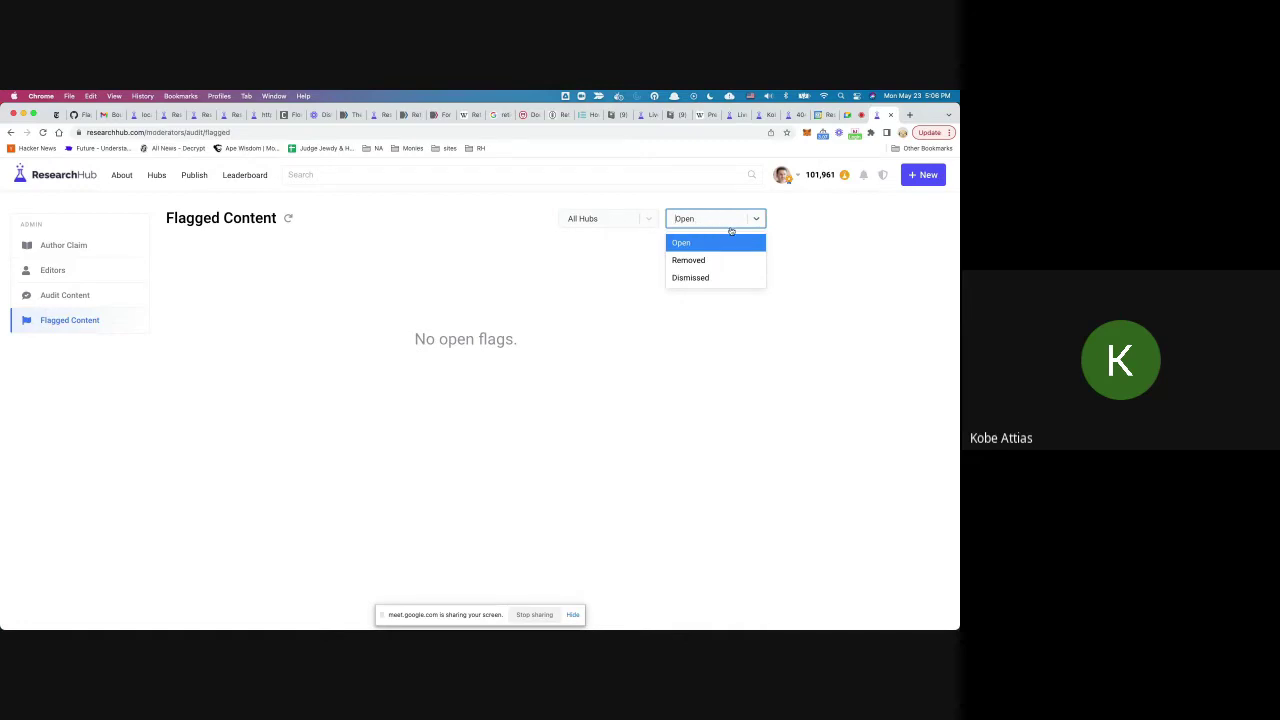
click(703, 278)
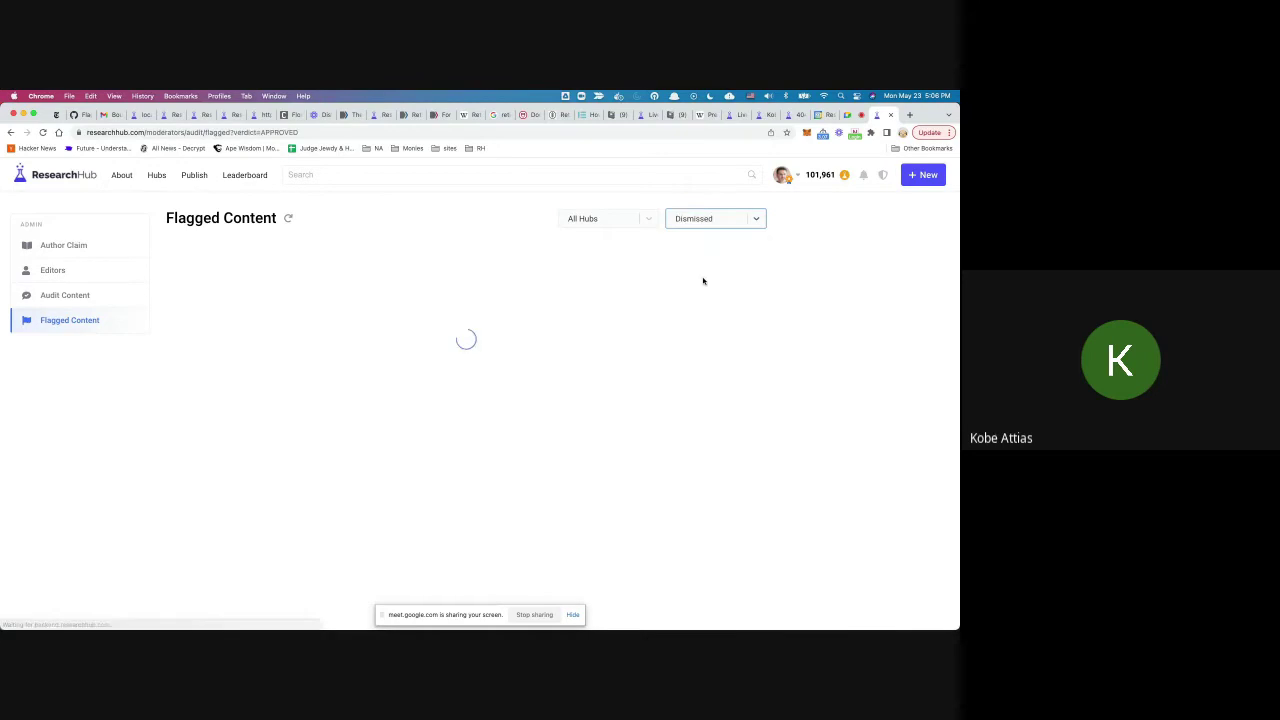
click(714, 221)
click(710, 261)
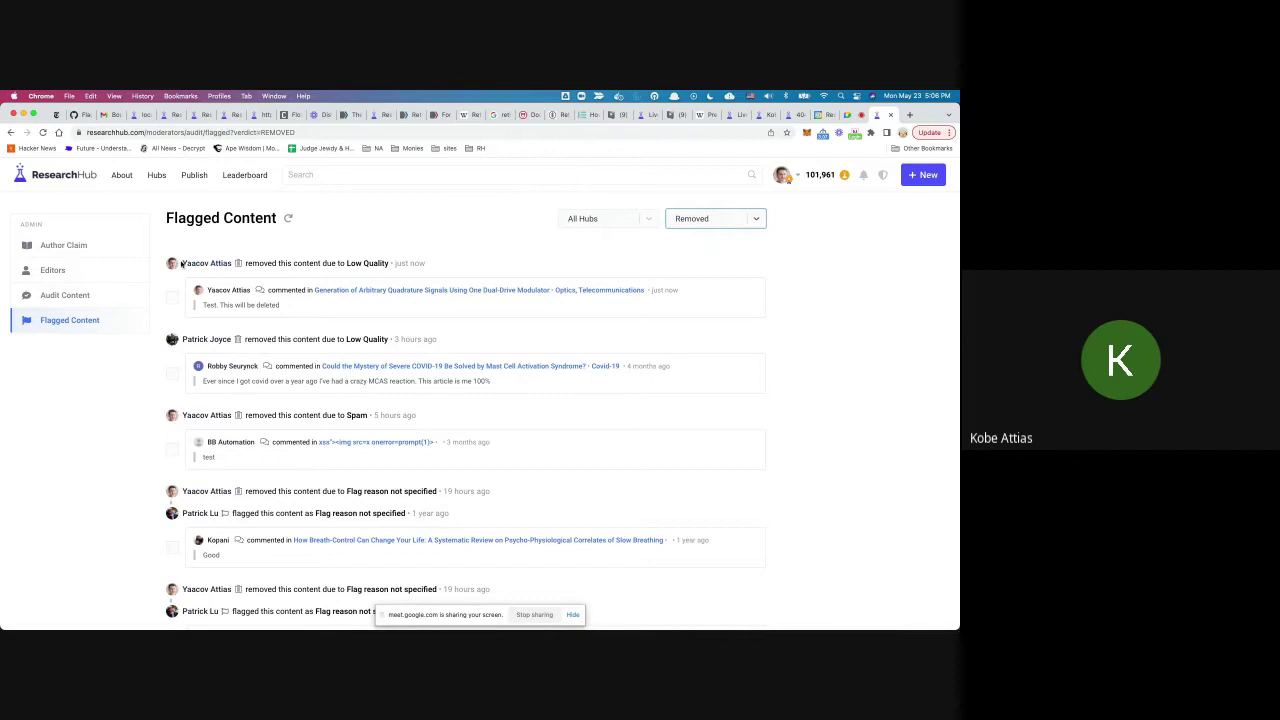
scroll(375, 320, down, 5)
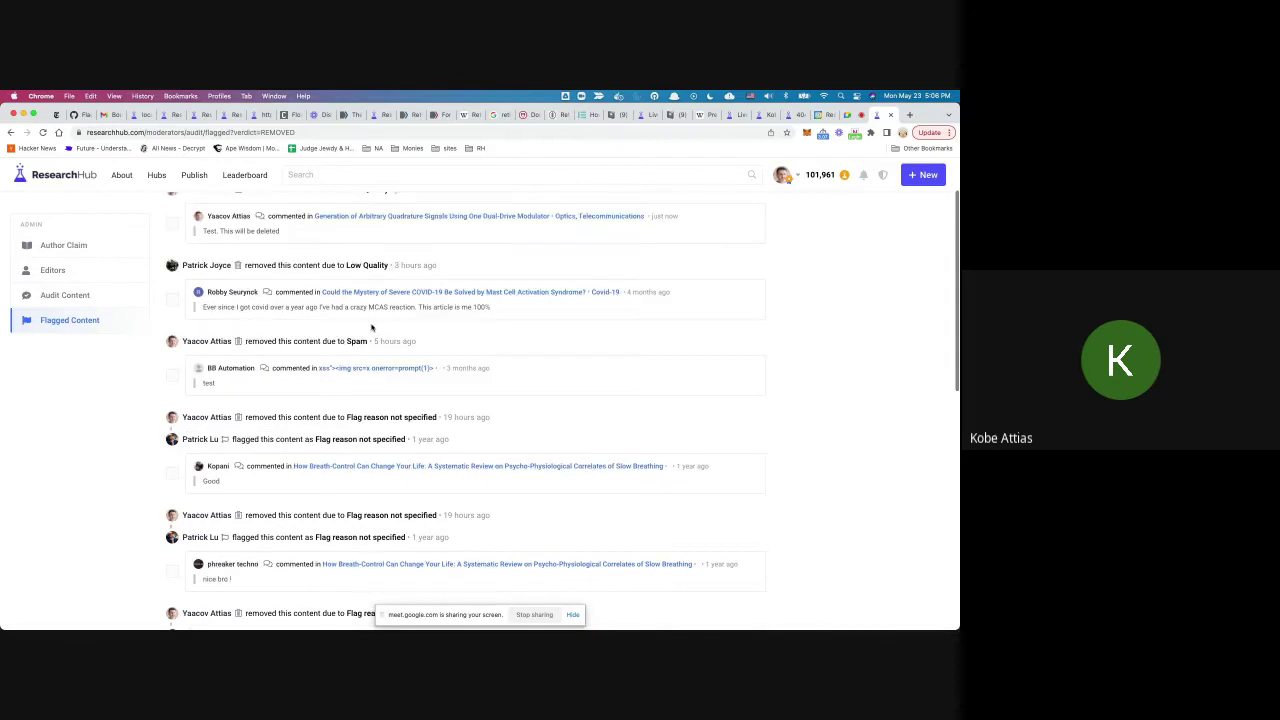
scroll(371, 327, up, 5)
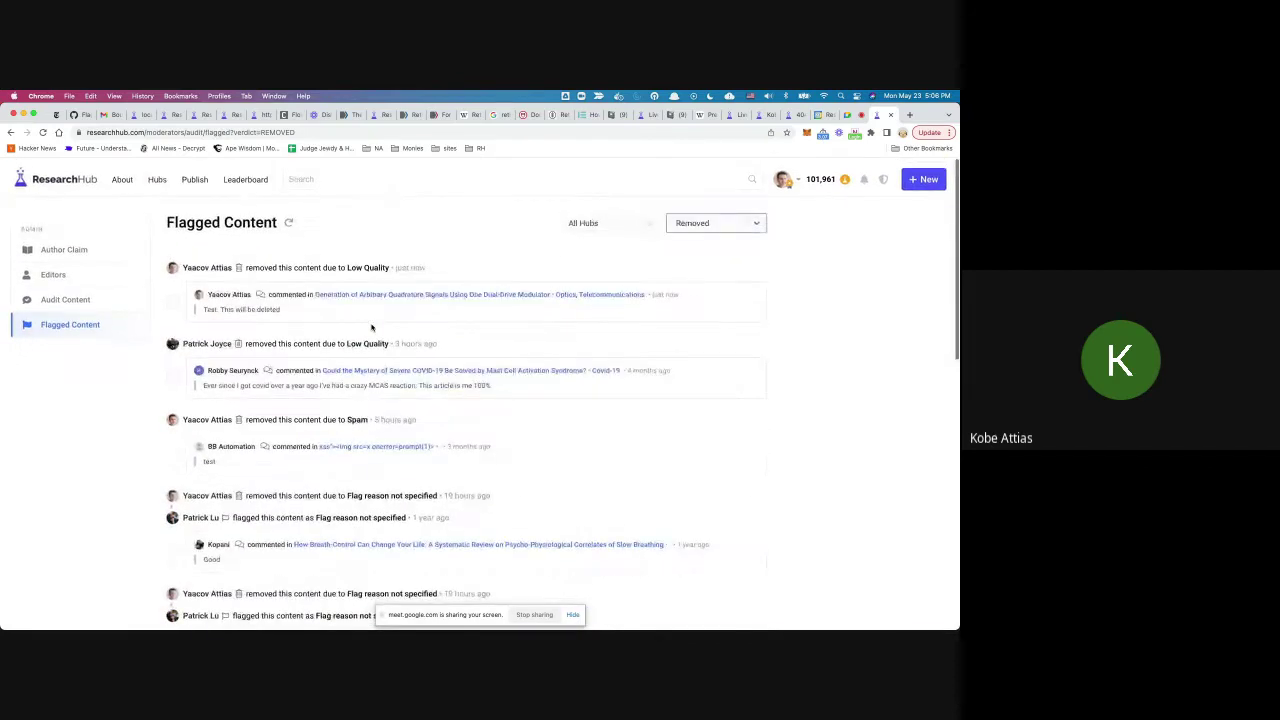
click(647, 221)
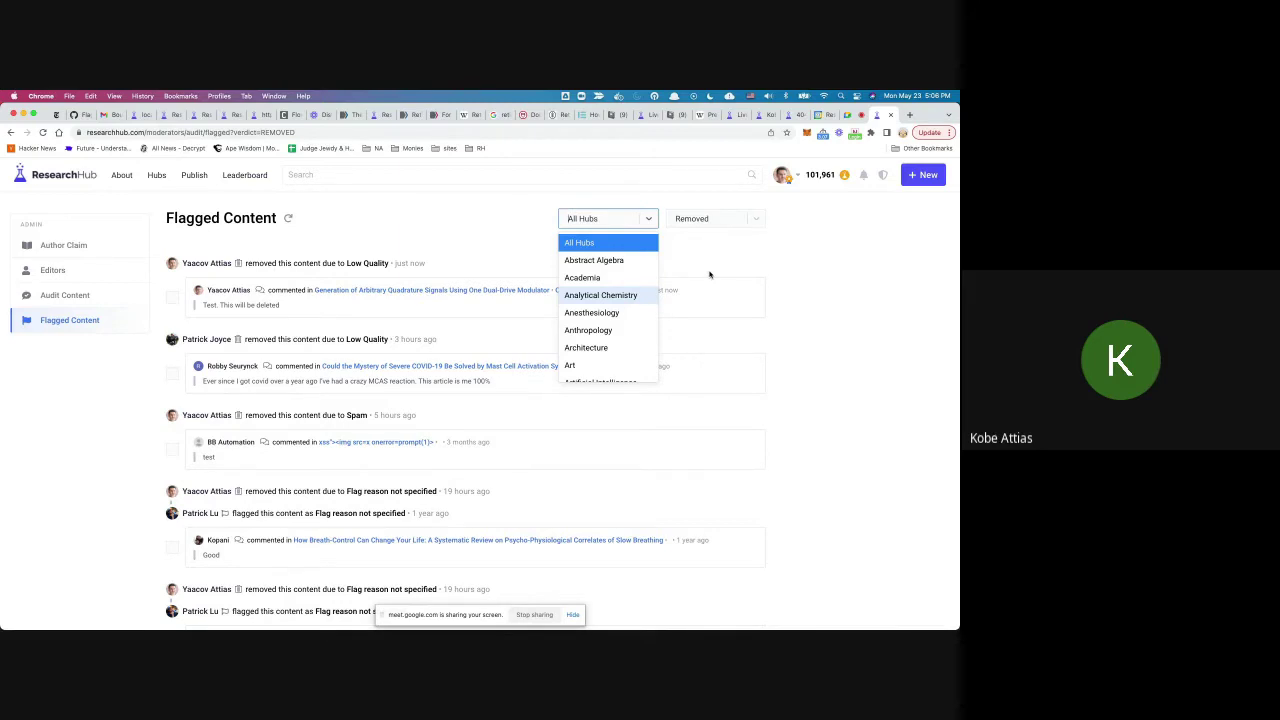
click(710, 274)
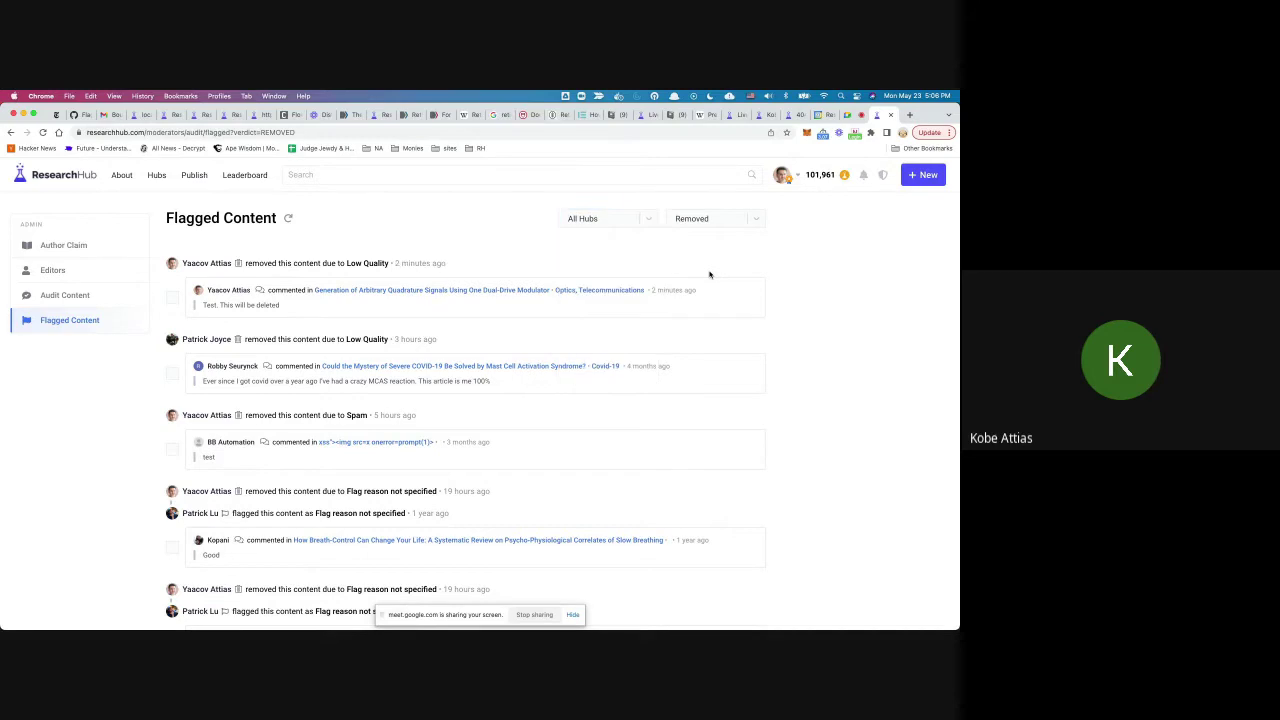
Open Audit Content and review the recent comments and paper uploads from all hubs
click(72, 302)
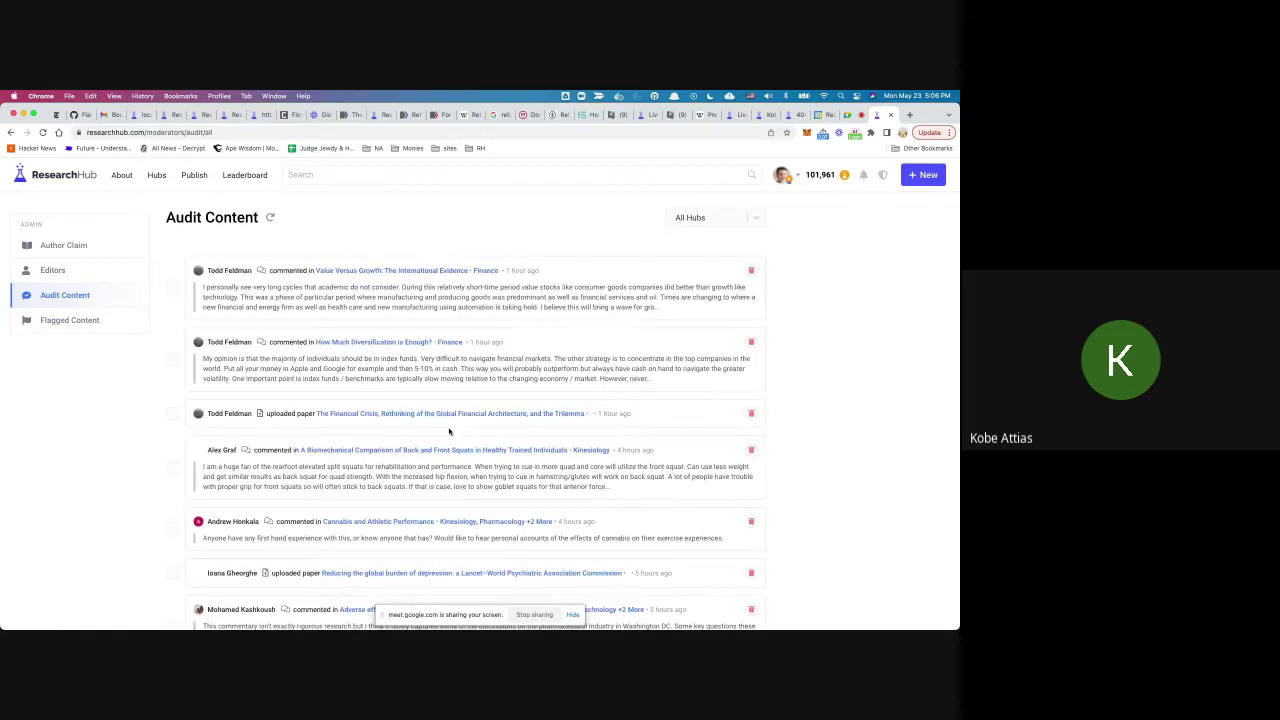
scroll(449, 431, down, 5)
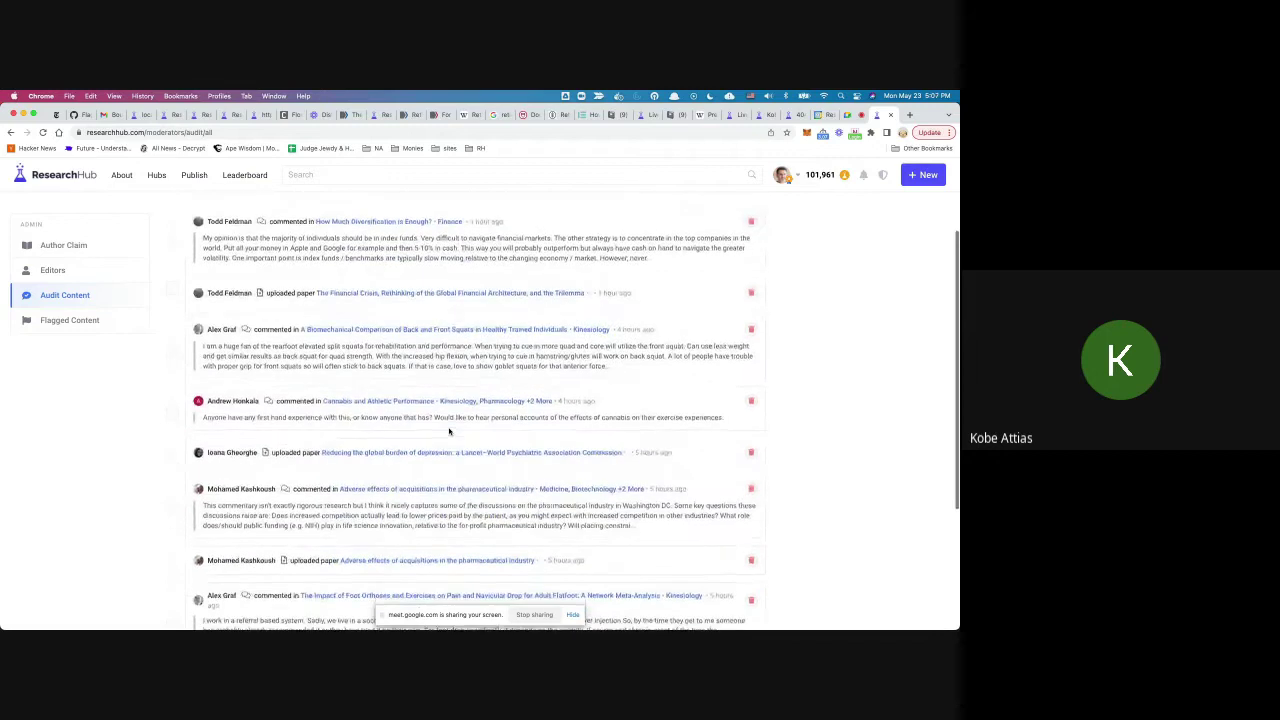
scroll(449, 431, up, 5)
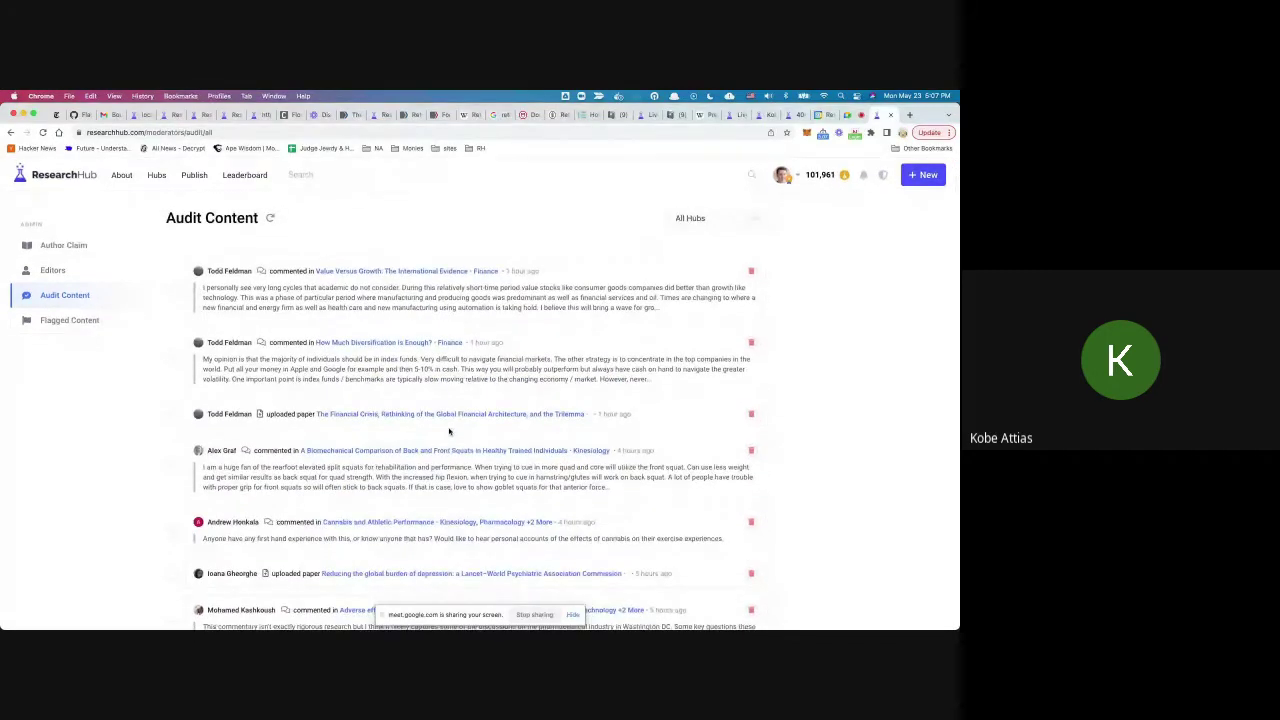
scroll(519, 397, down, 4)
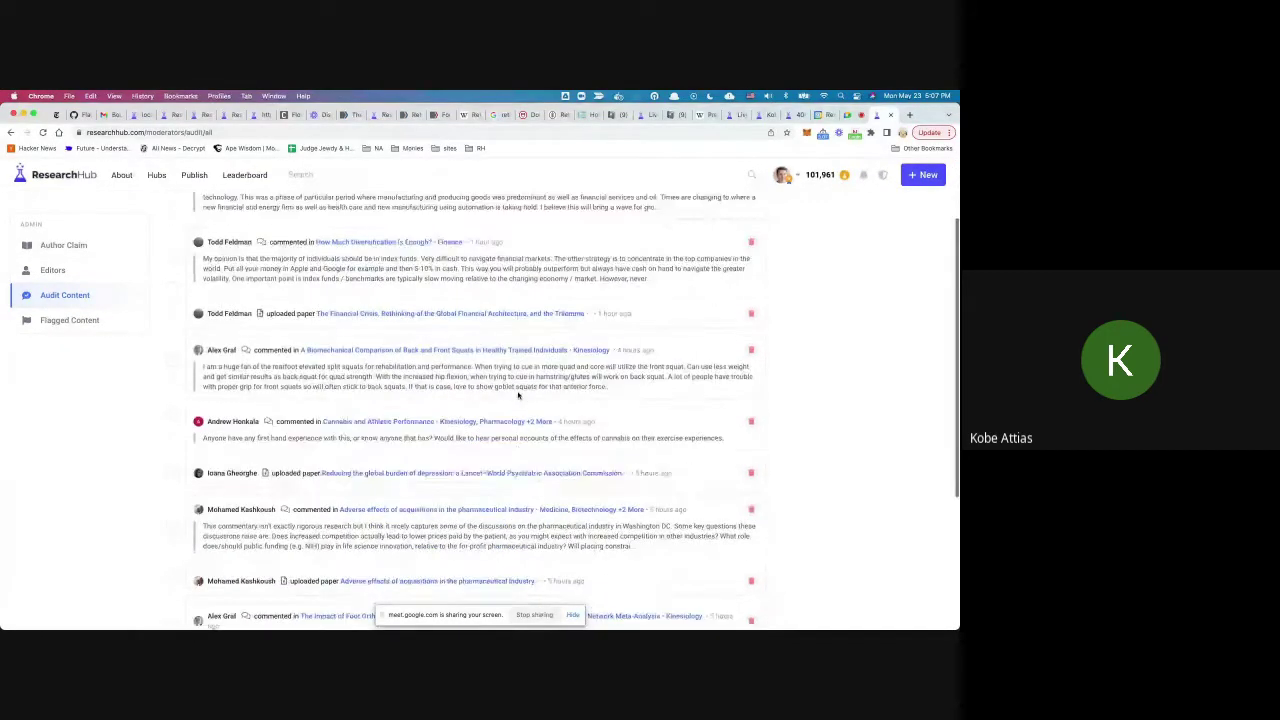
scroll(519, 397, down, 3)
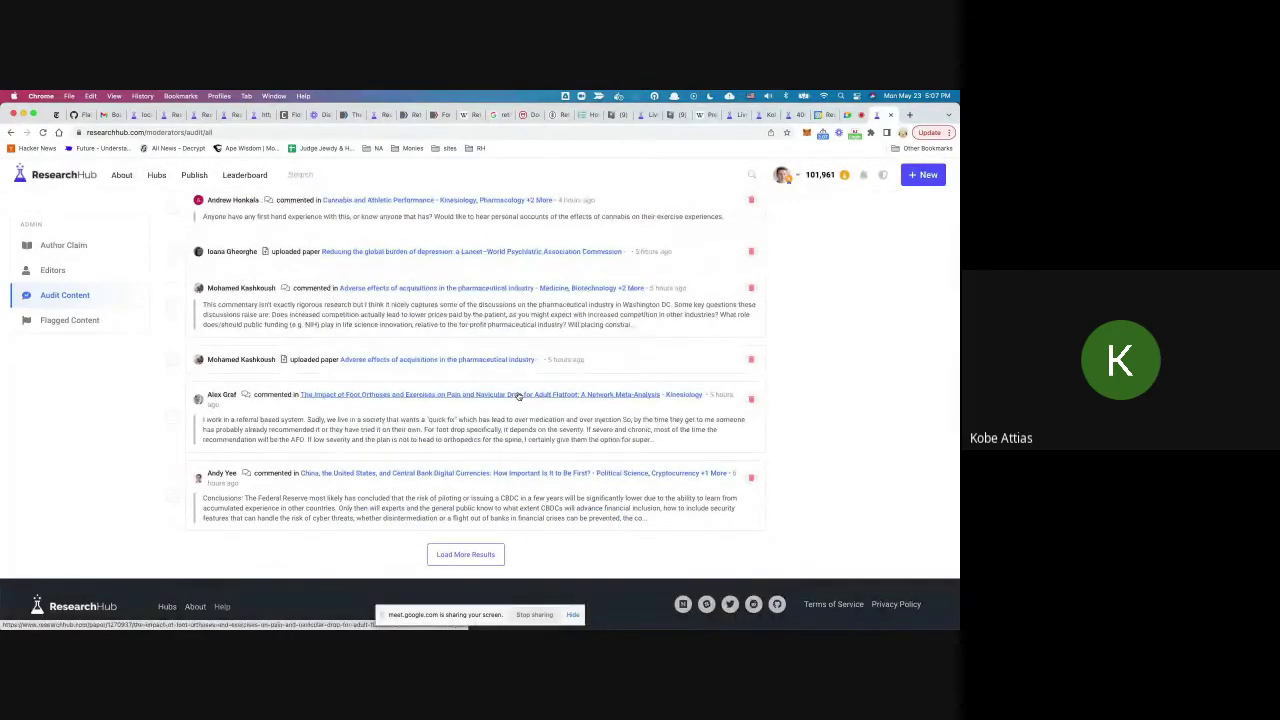
scroll(519, 397, up, 4)
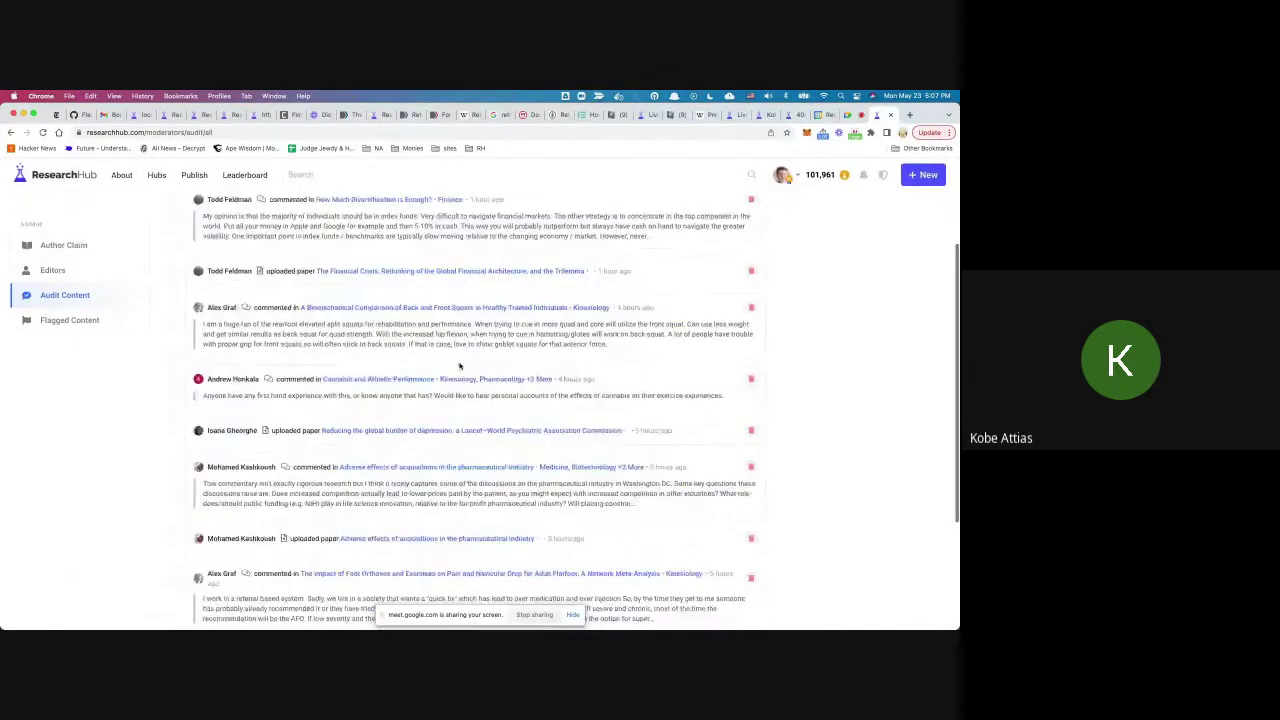
scroll(460, 366, down, 4)
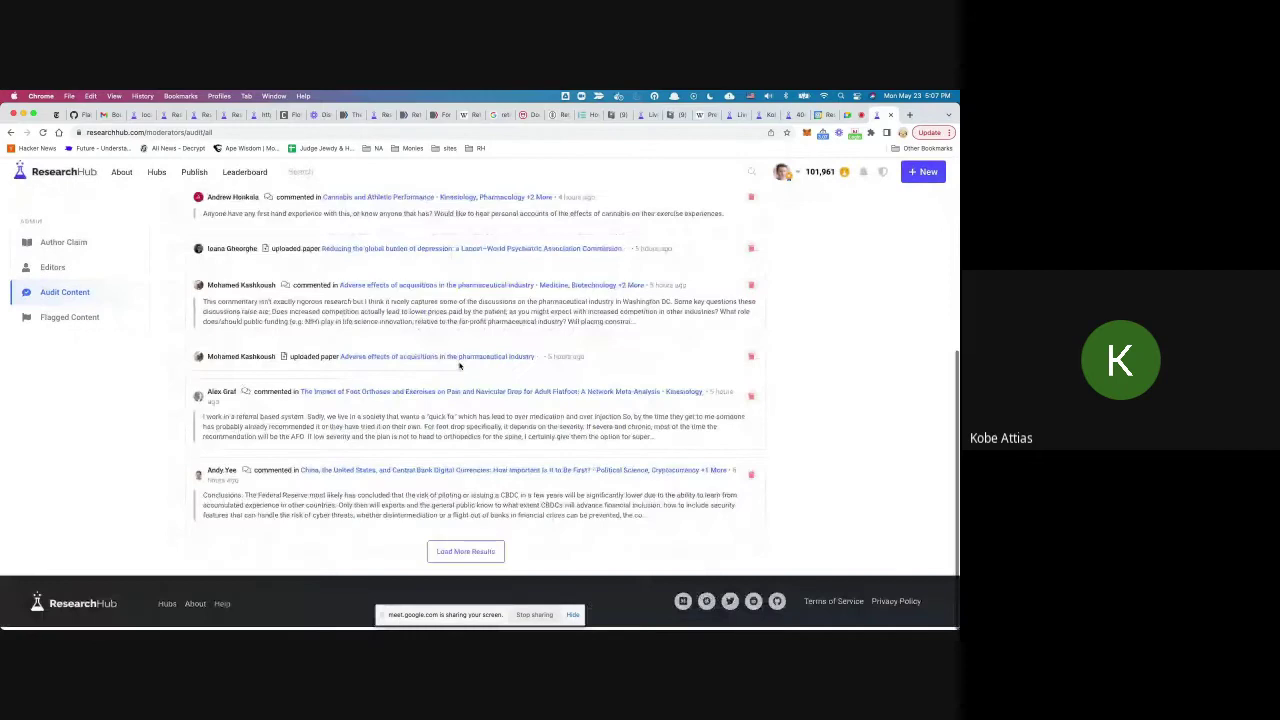
Load more results in the audit list and look through the additional comments and uploaded papers
click(462, 553)
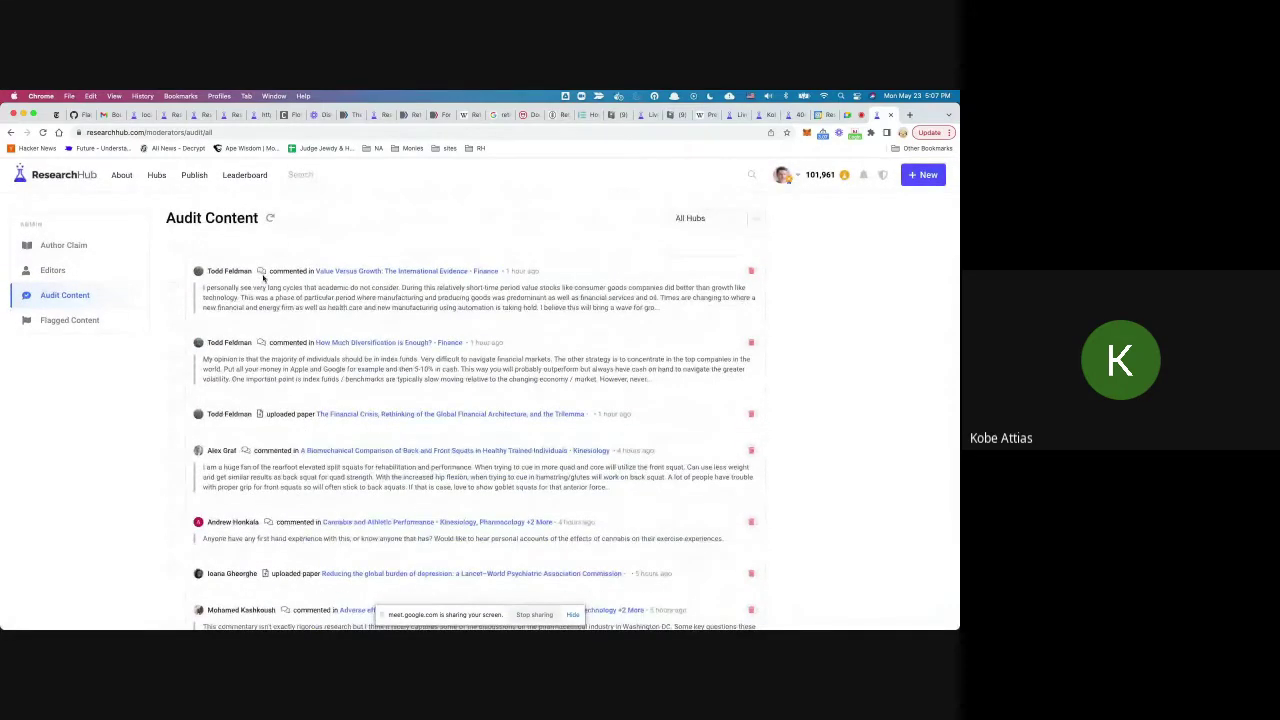
scroll(262, 320, down, 1)
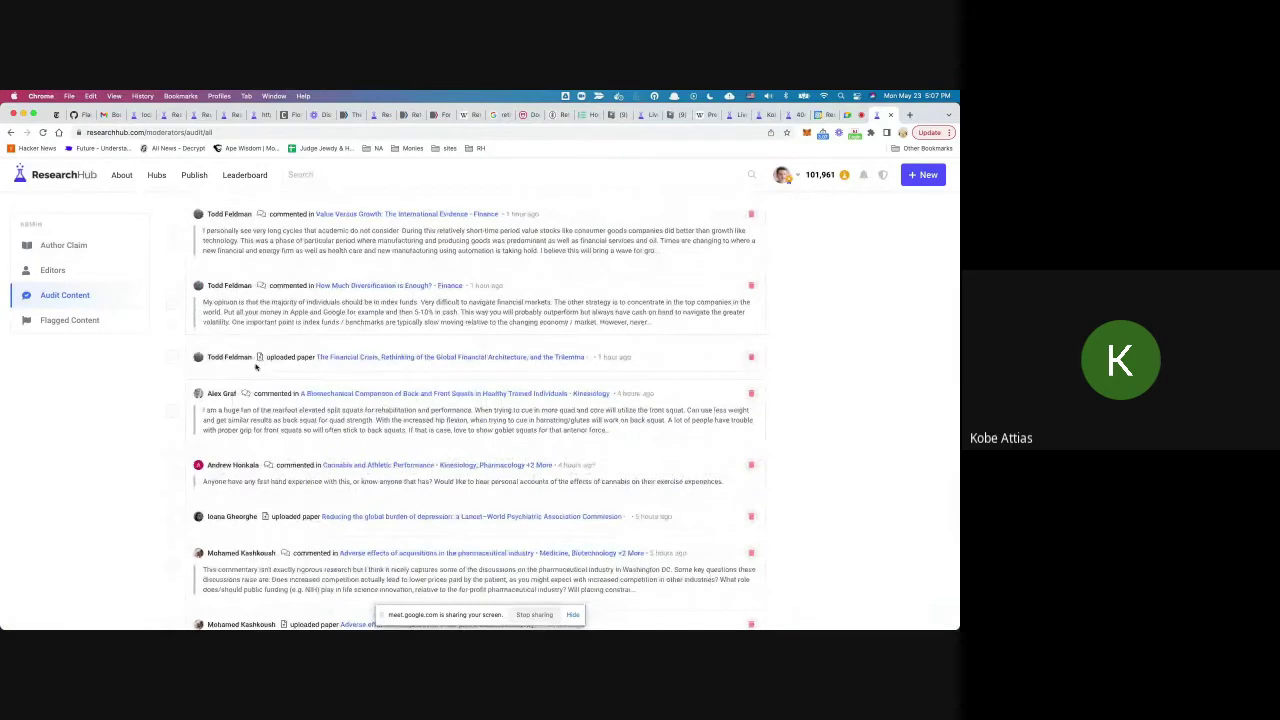
scroll(260, 355, down, 1)
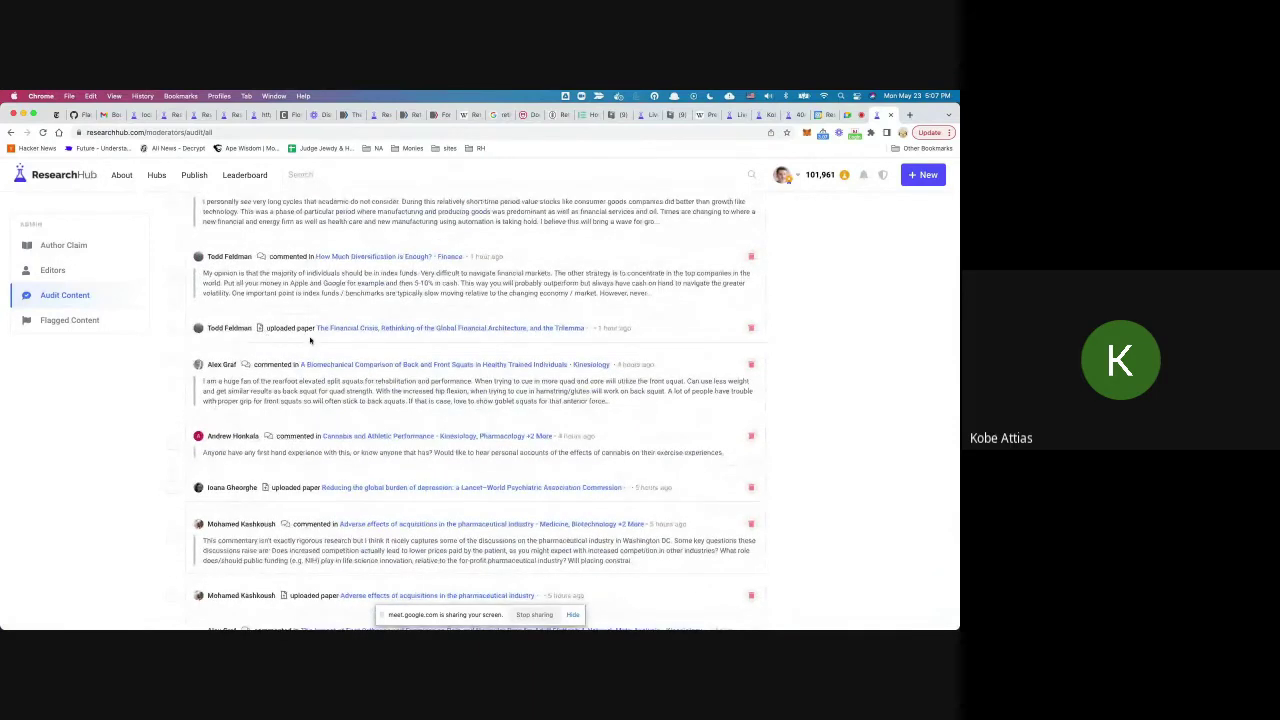
scroll(300, 352, down, 8)
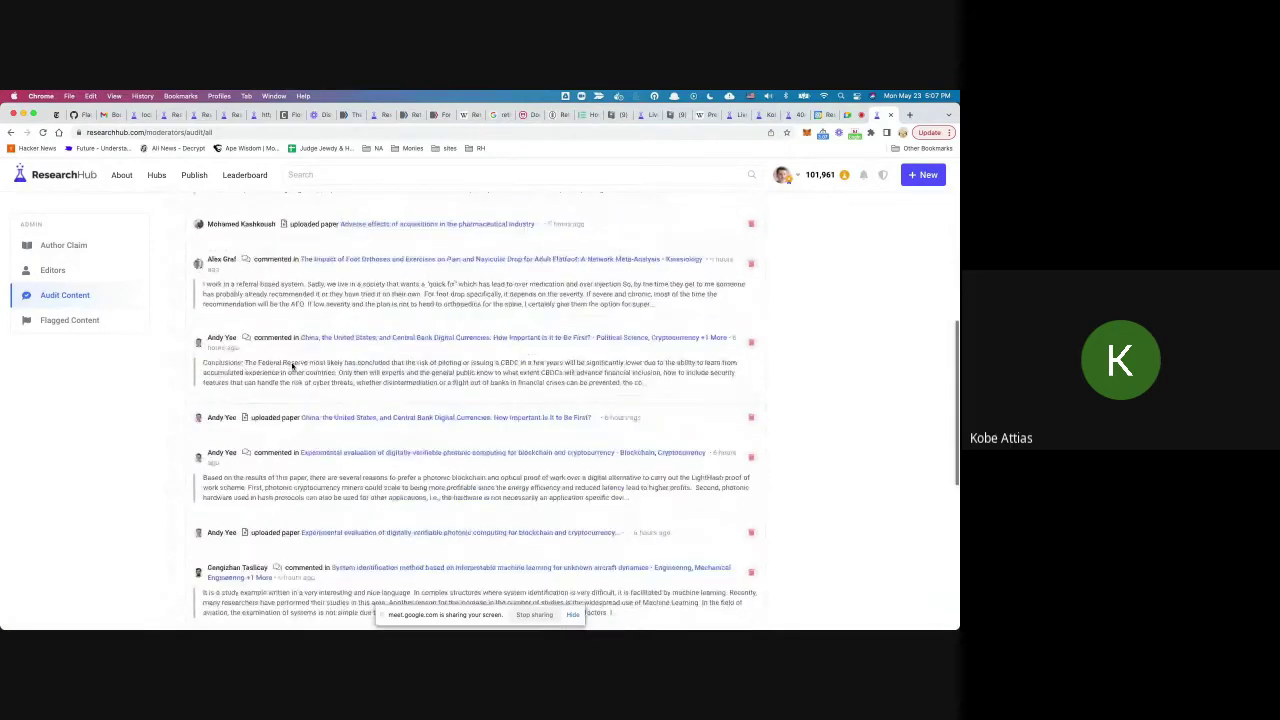
Select five consecutive audit entries, from the foot orthoses comment through the uploaded paper on digitally-verifiable photonic computing
scroll(292, 365, down, 9)
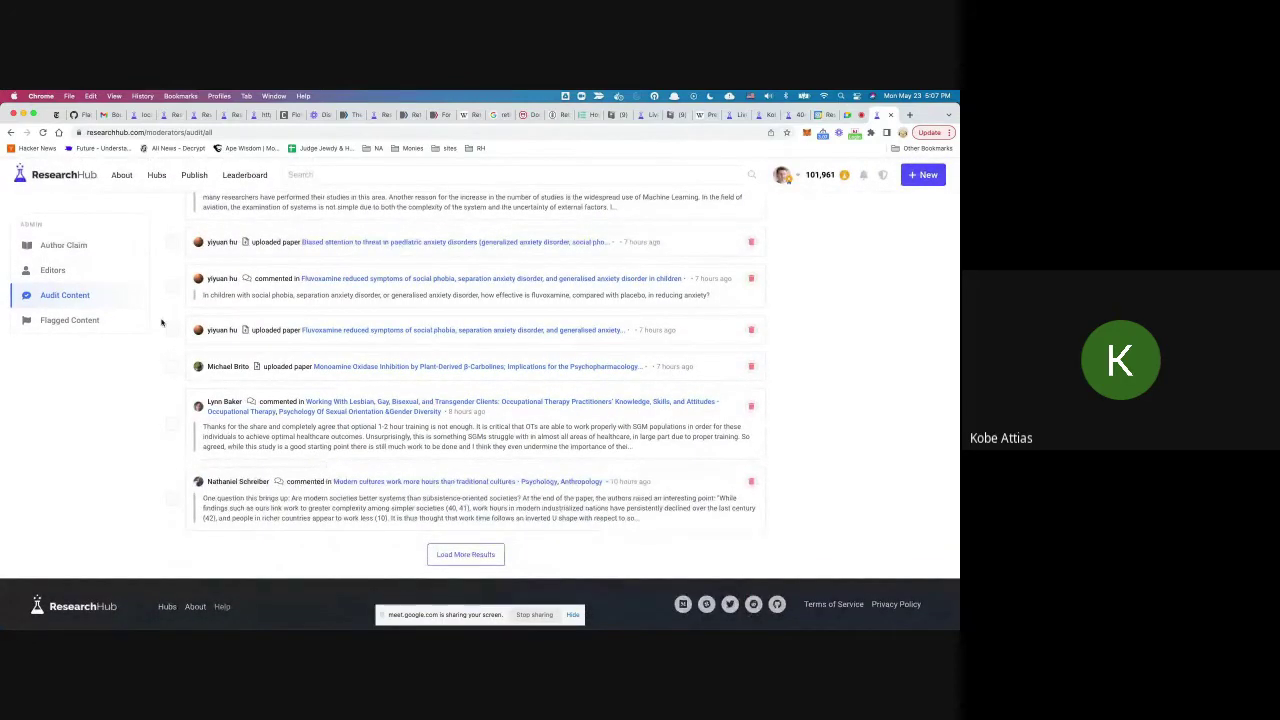
scroll(240, 390, up, 8)
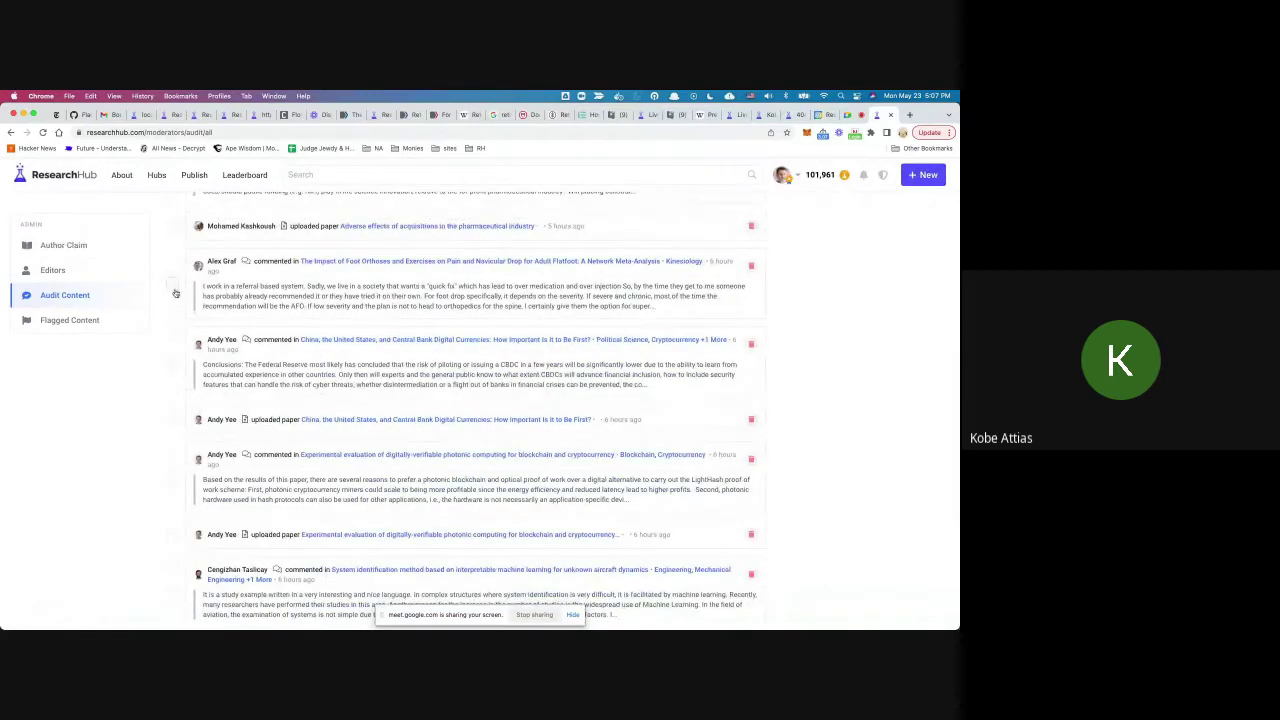
click(172, 283)
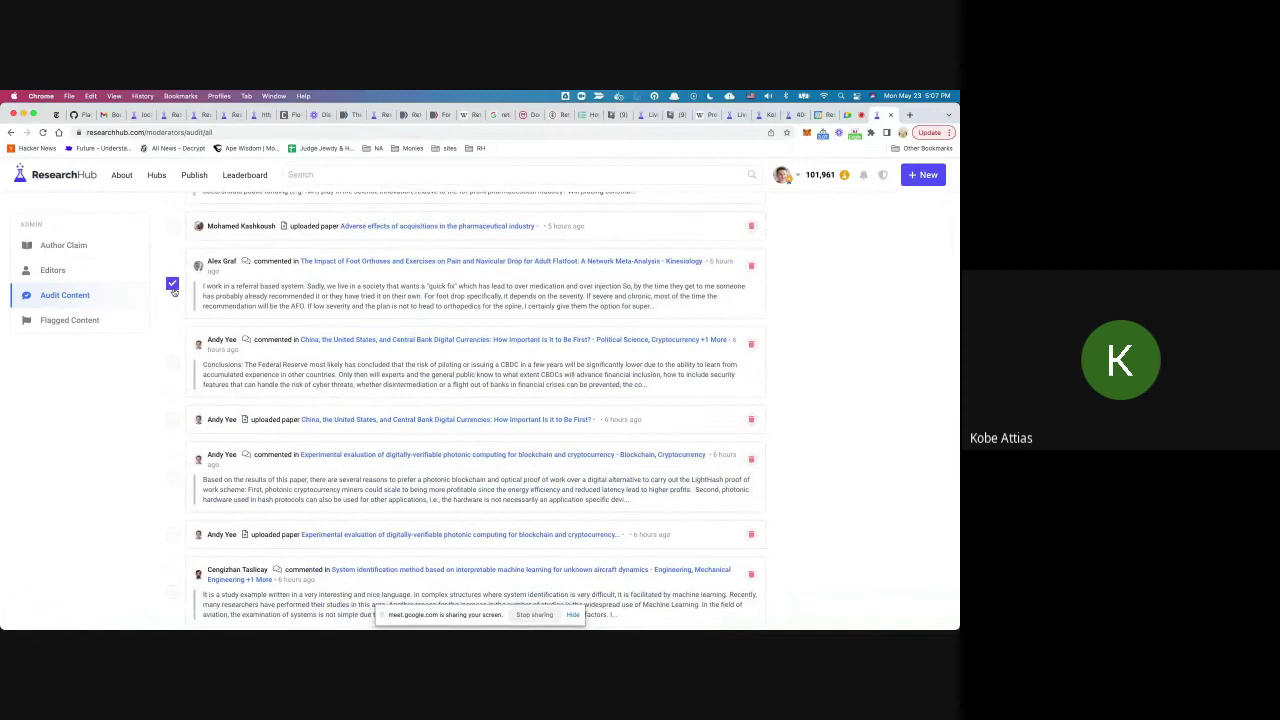
click(172, 362)
click(172, 420)
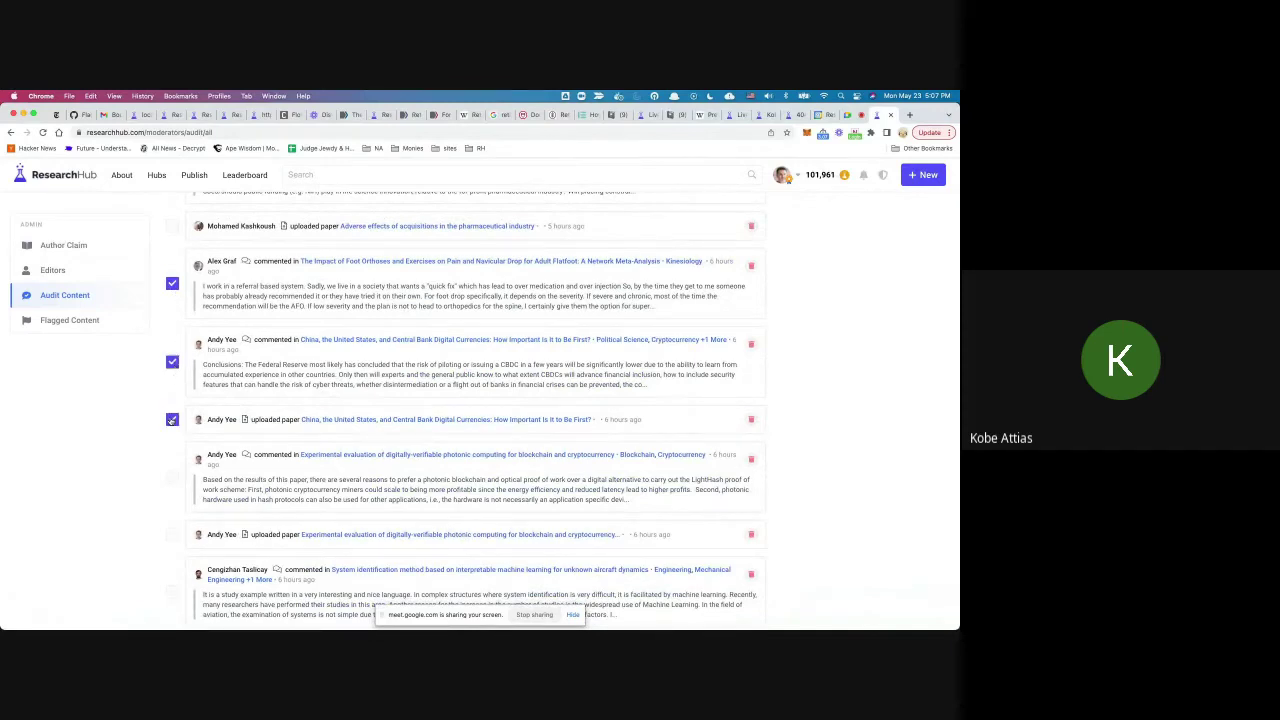
click(172, 477)
scroll(172, 477, down, 1)
click(172, 476)
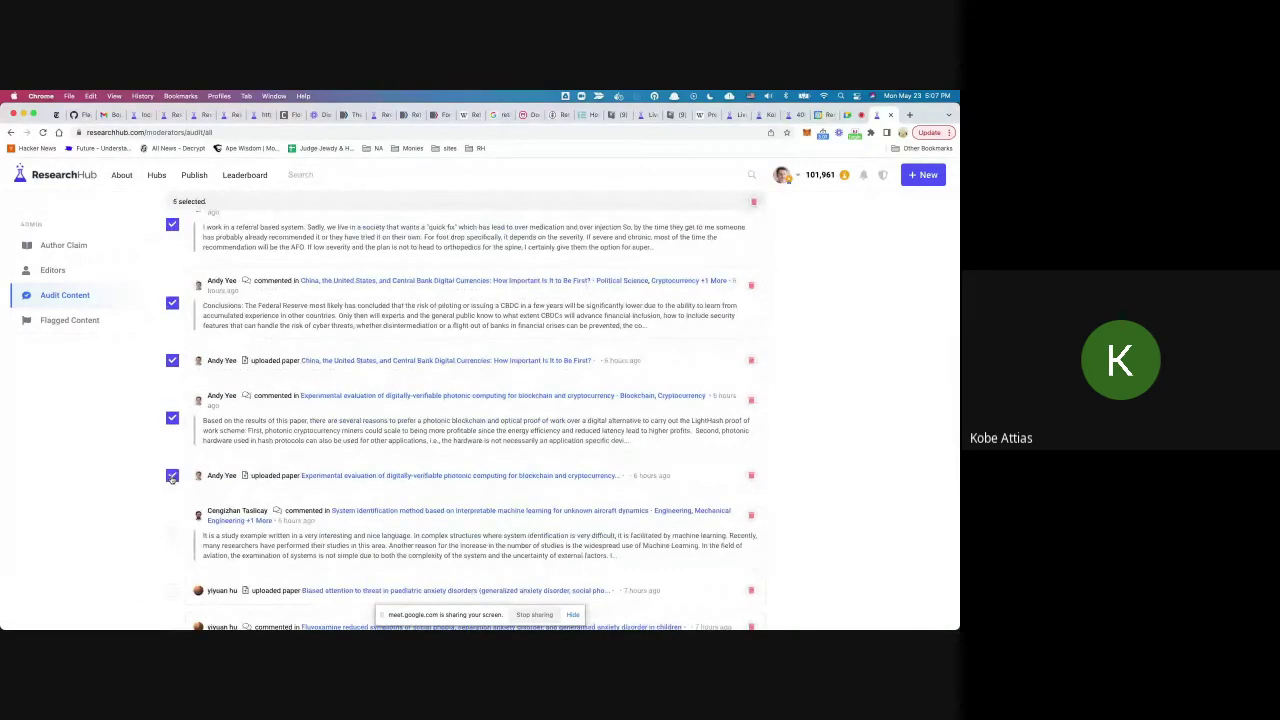
Start a bulk flag and removal of the selected entries, review the available reasons, and cancel without removing anything
scroll(457, 420, down, 3)
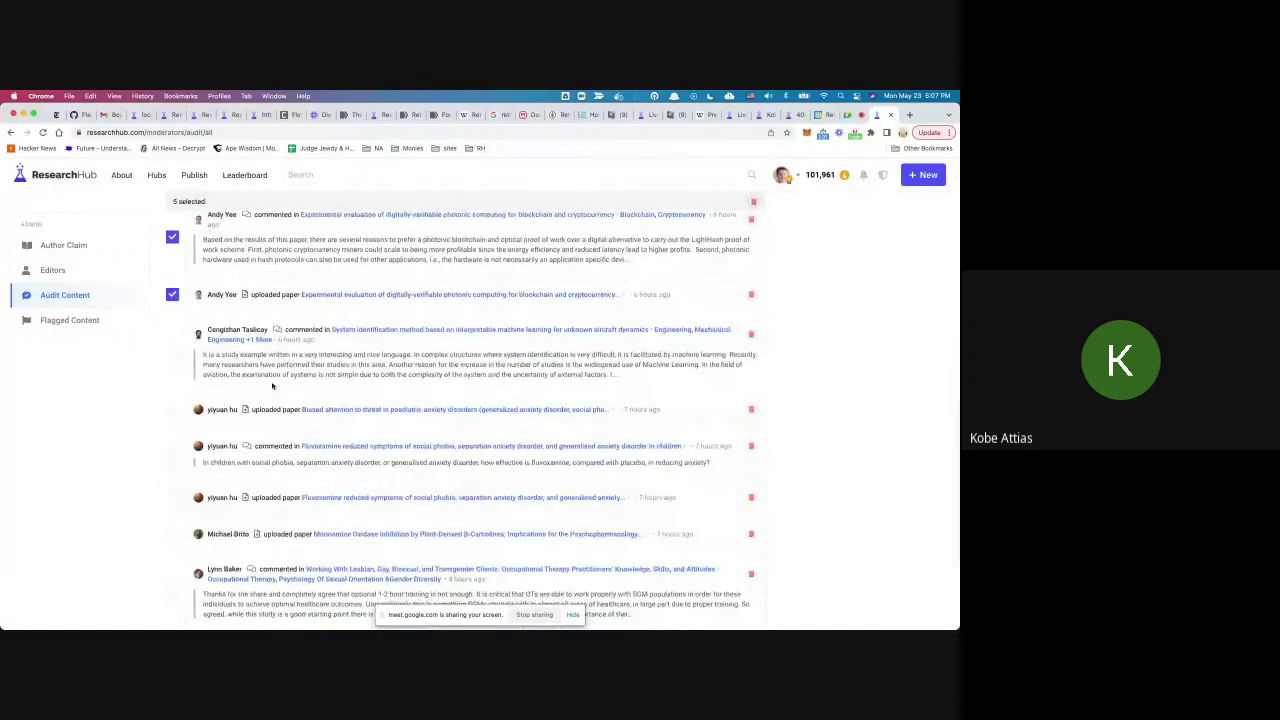
scroll(645, 289, up, 1)
click(754, 202)
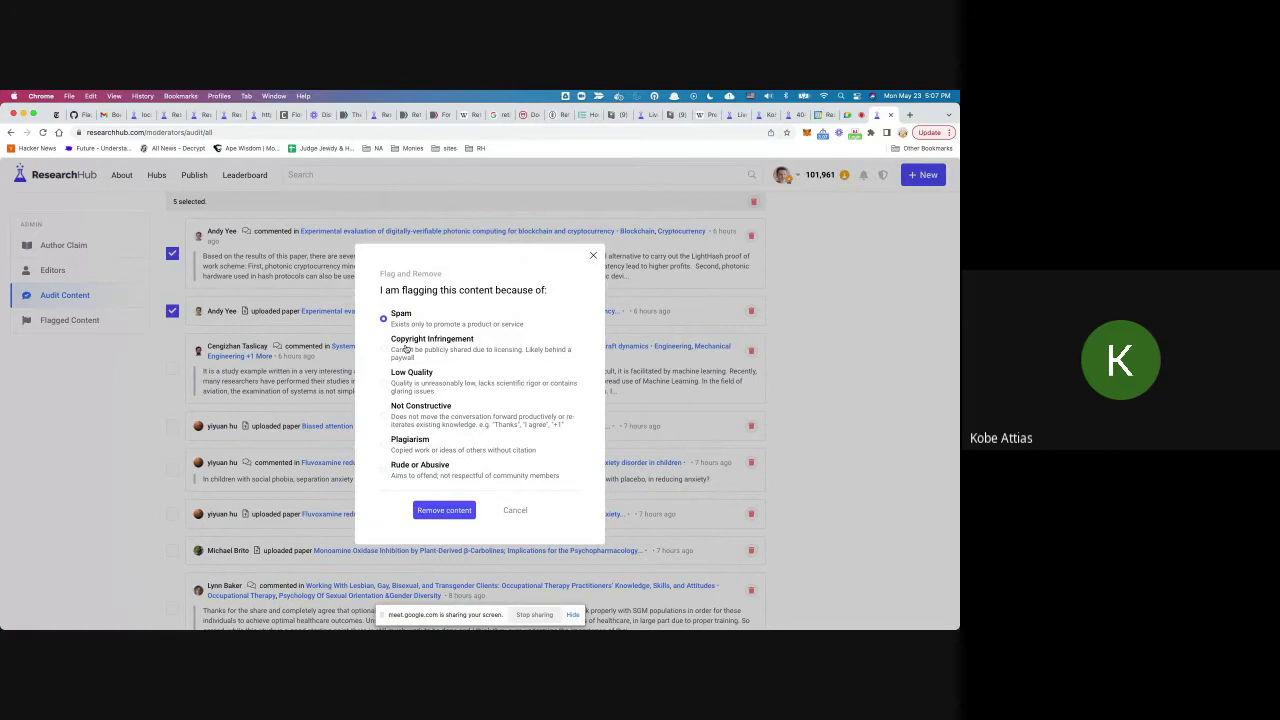
click(515, 510)
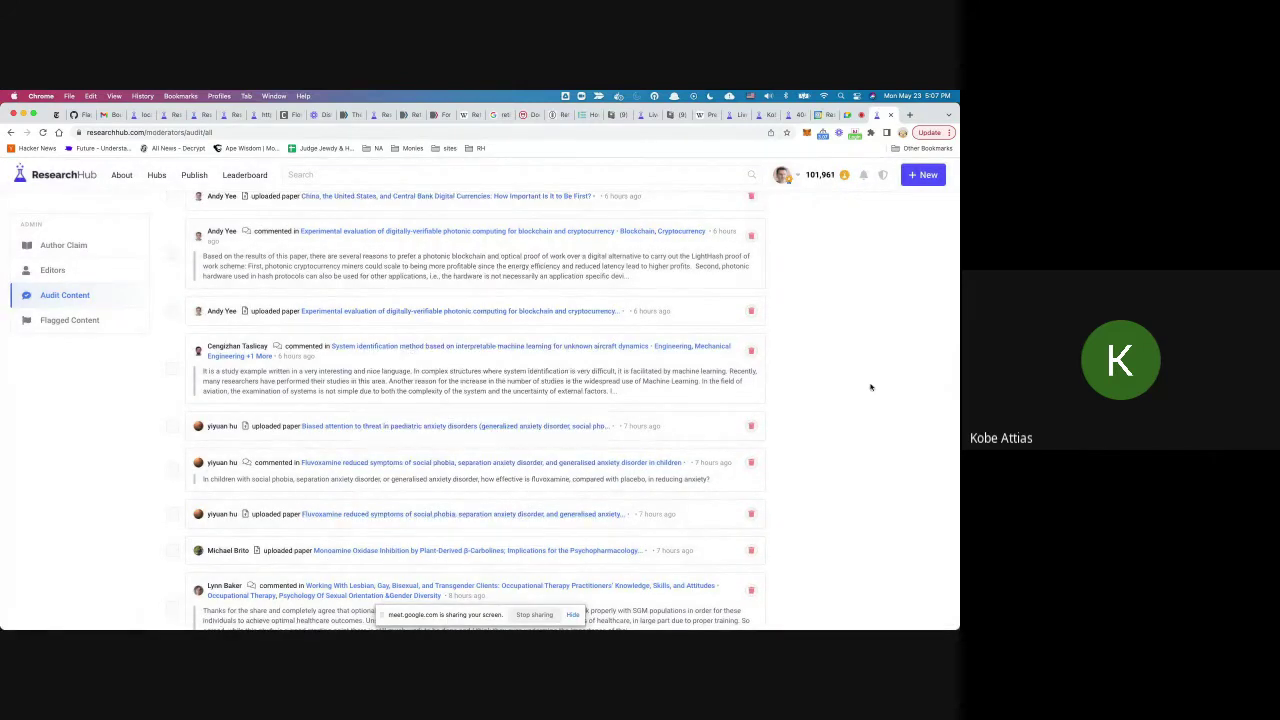
scroll(870, 387, up, 5)
scroll(870, 387, up, 3)
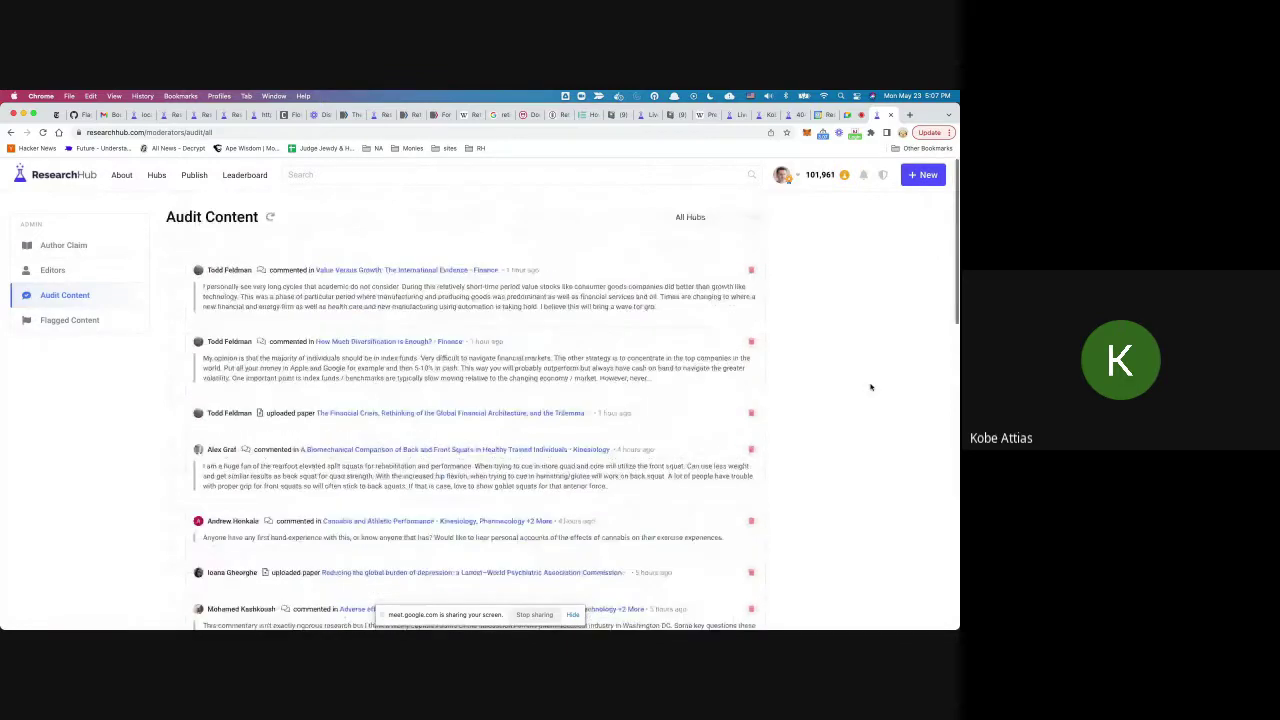